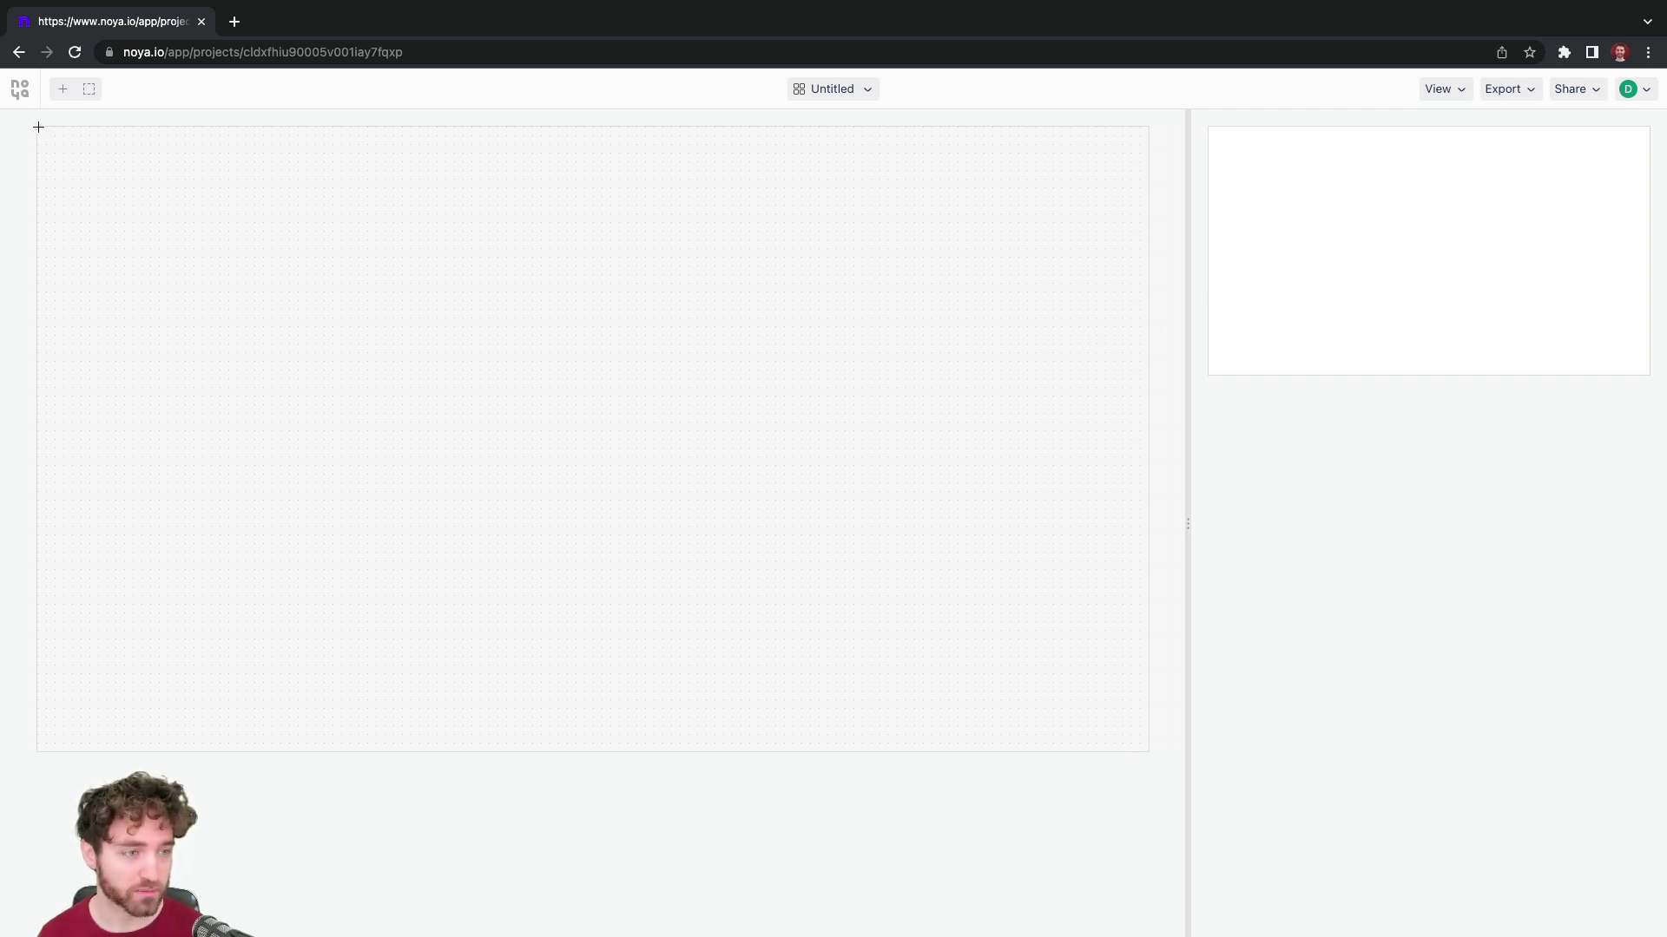
Draw a HeaderBar with Home, Projects, Team and FAQ links across the top, and widen the preview.
left_click_drag(38, 132, 1142, 205)
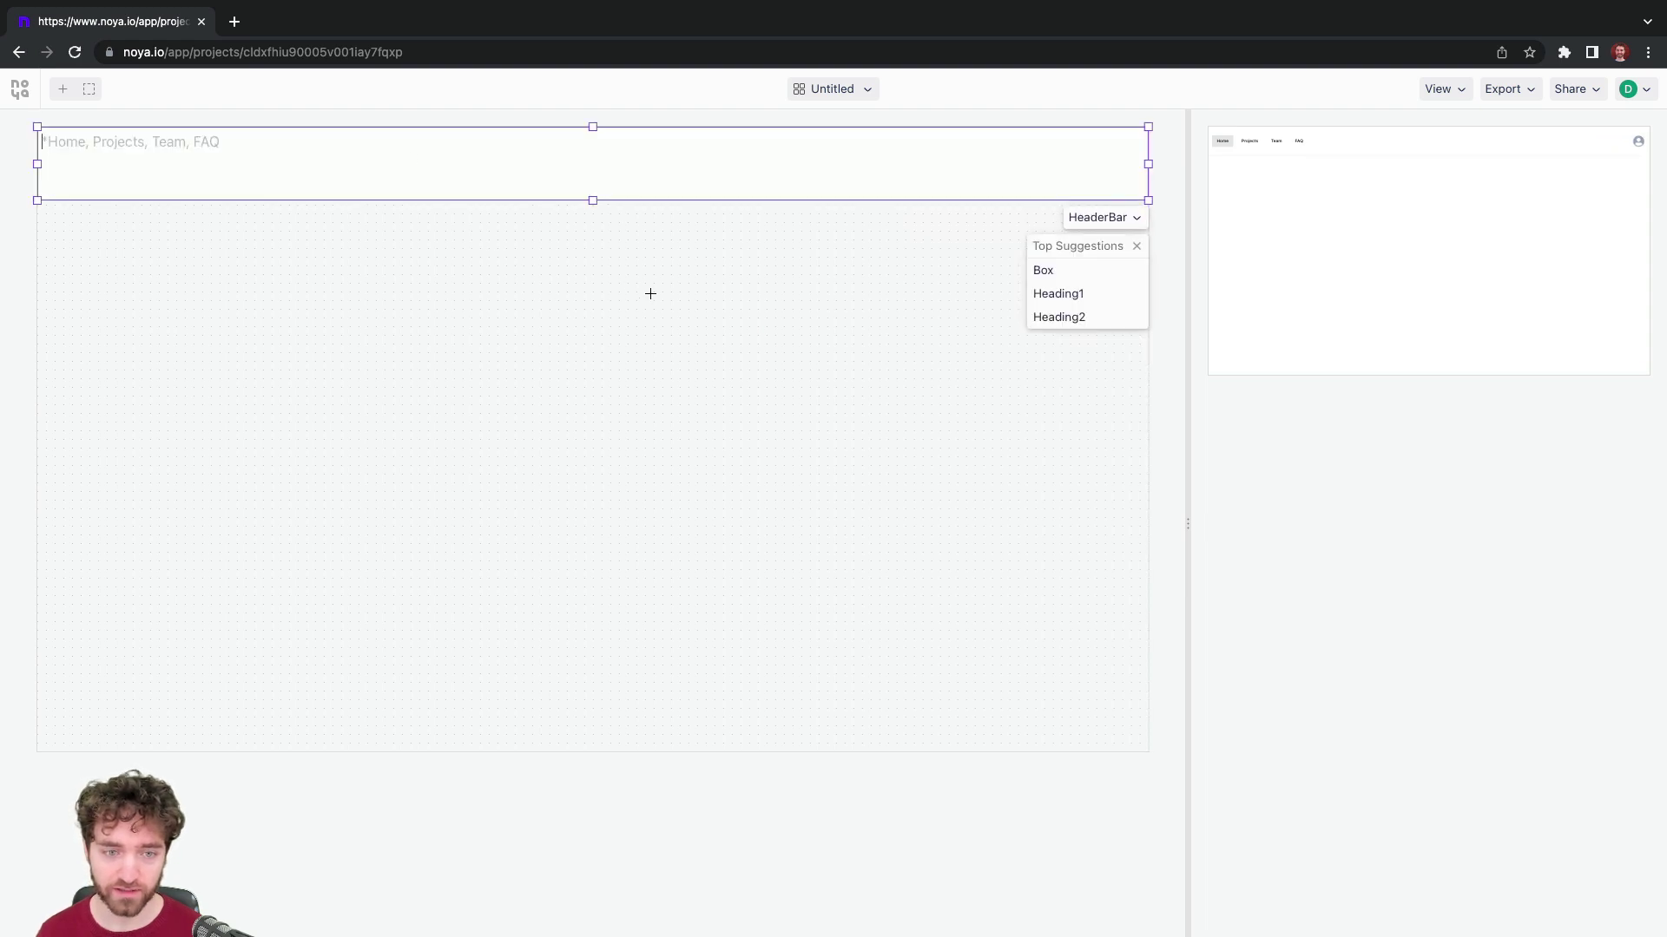
left_click_drag(1186, 514, 746, 479)
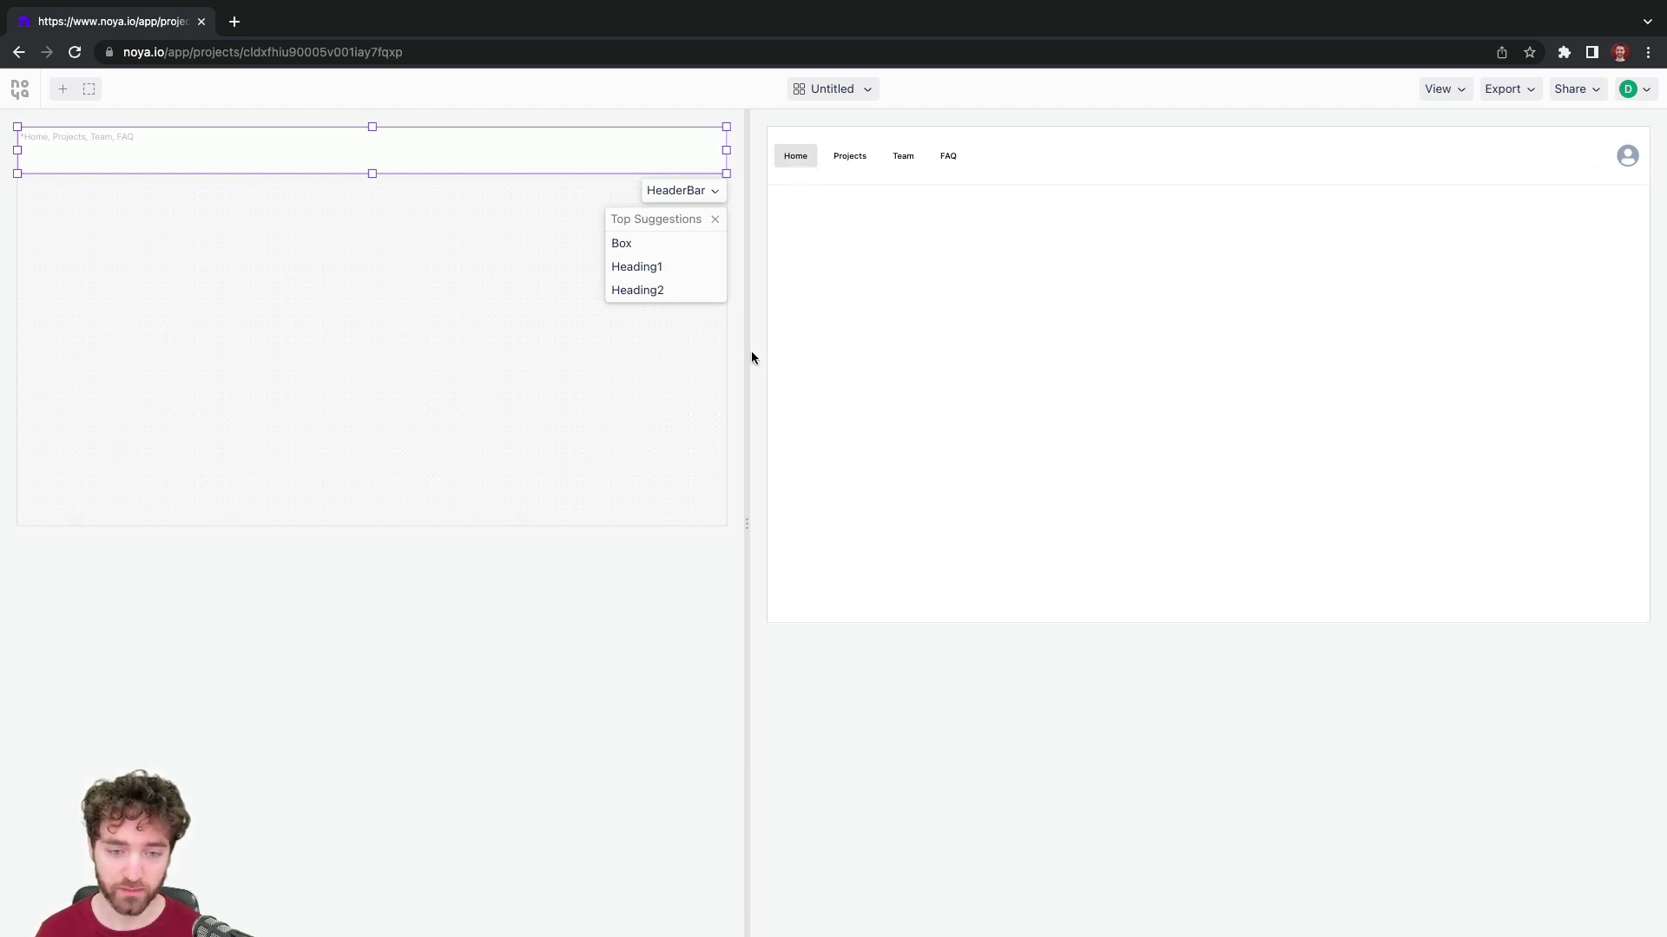
Draw a Hero reading 'Create, iterate, inspire.' below the header, with an empty Box beneath.
left_click_drag(750, 356, 1258, 352)
left_click(379, 285)
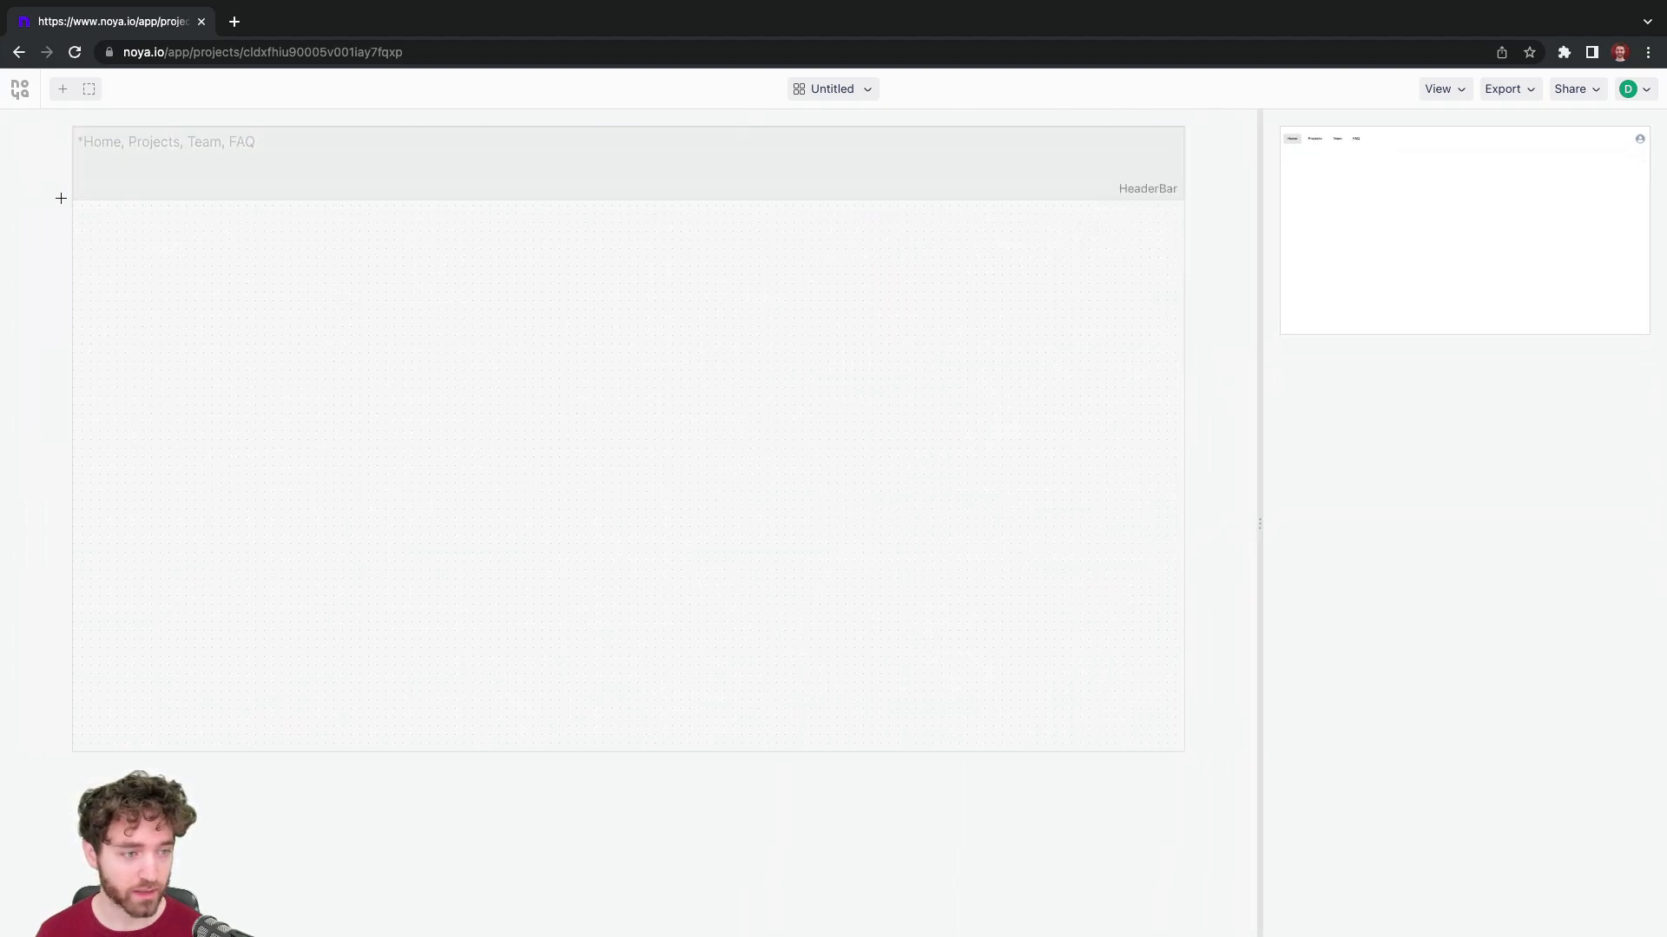
mouse_move(74, 203)
left_mouse_down()
mouse_move(1183, 498)
mouse_move(847, 521)
left_mouse_up()
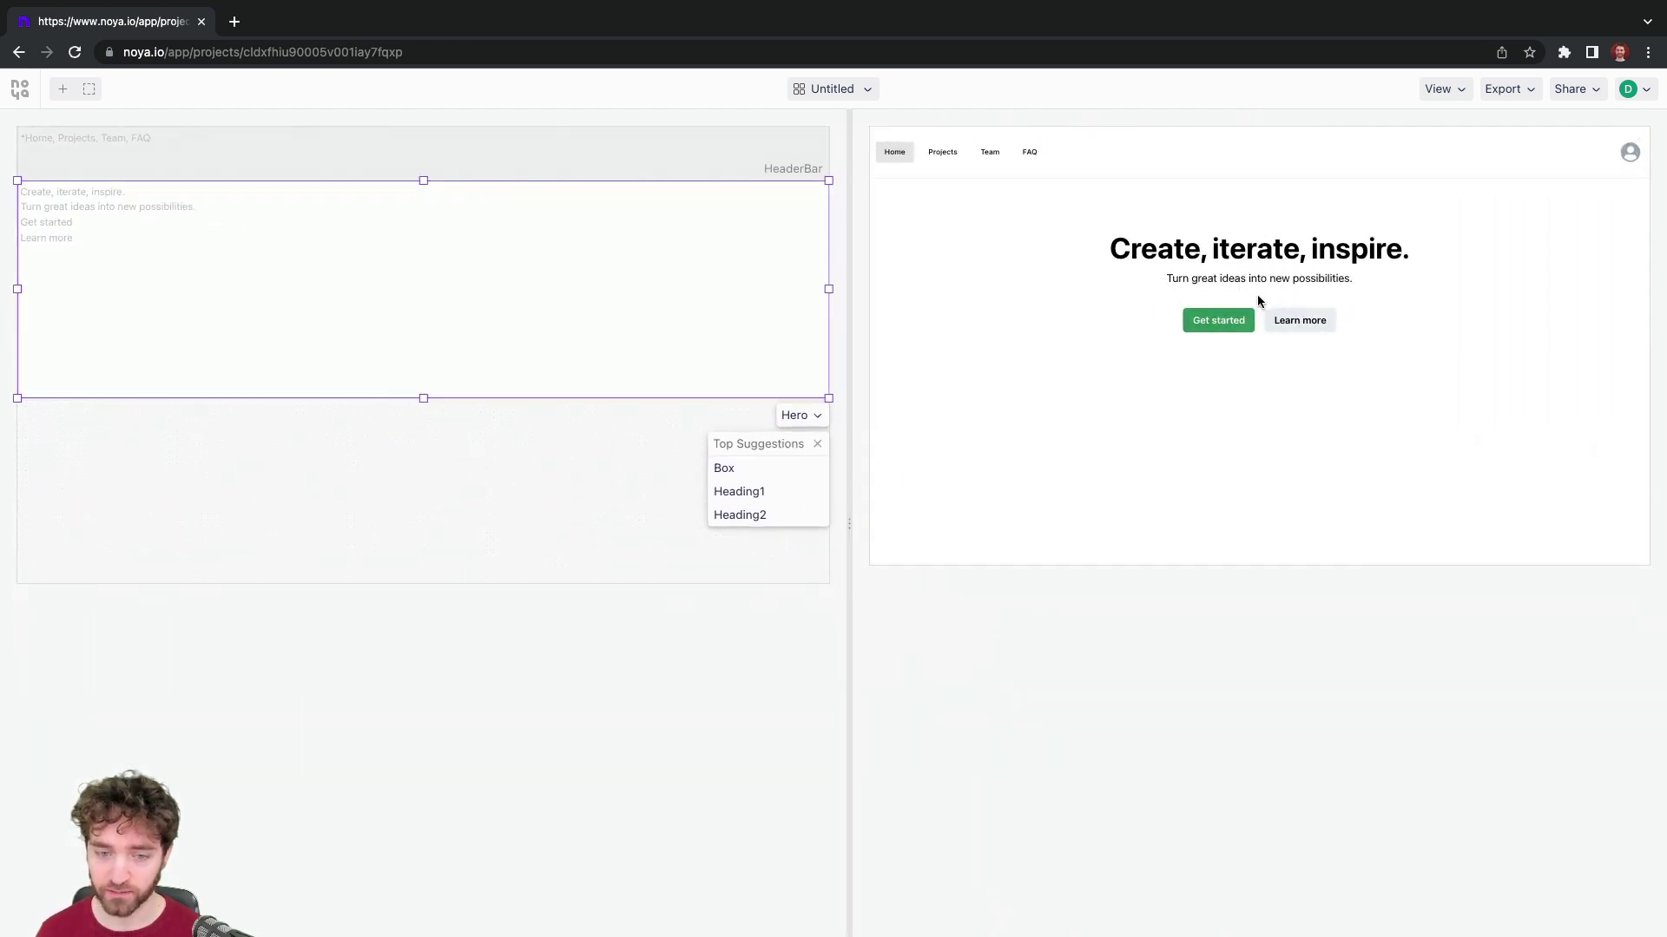
left_click_drag(19, 407, 816, 584)
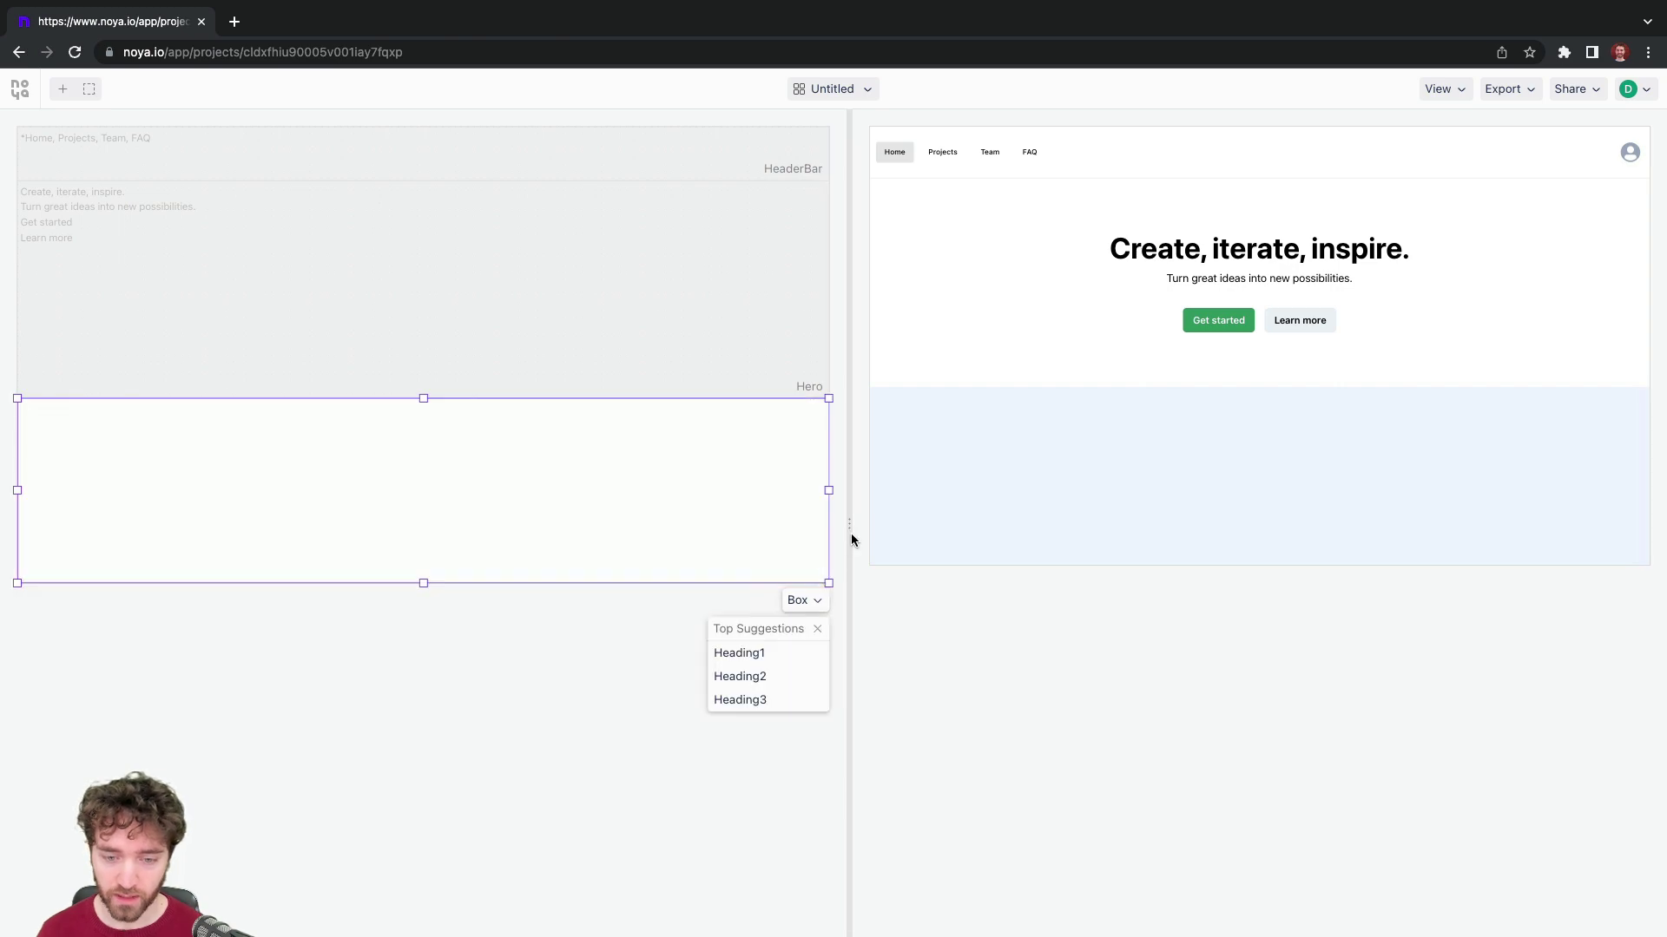
Inspect the new box in the preview, then select the header, hero and box in turn.
left_click_drag(851, 533, 409, 535)
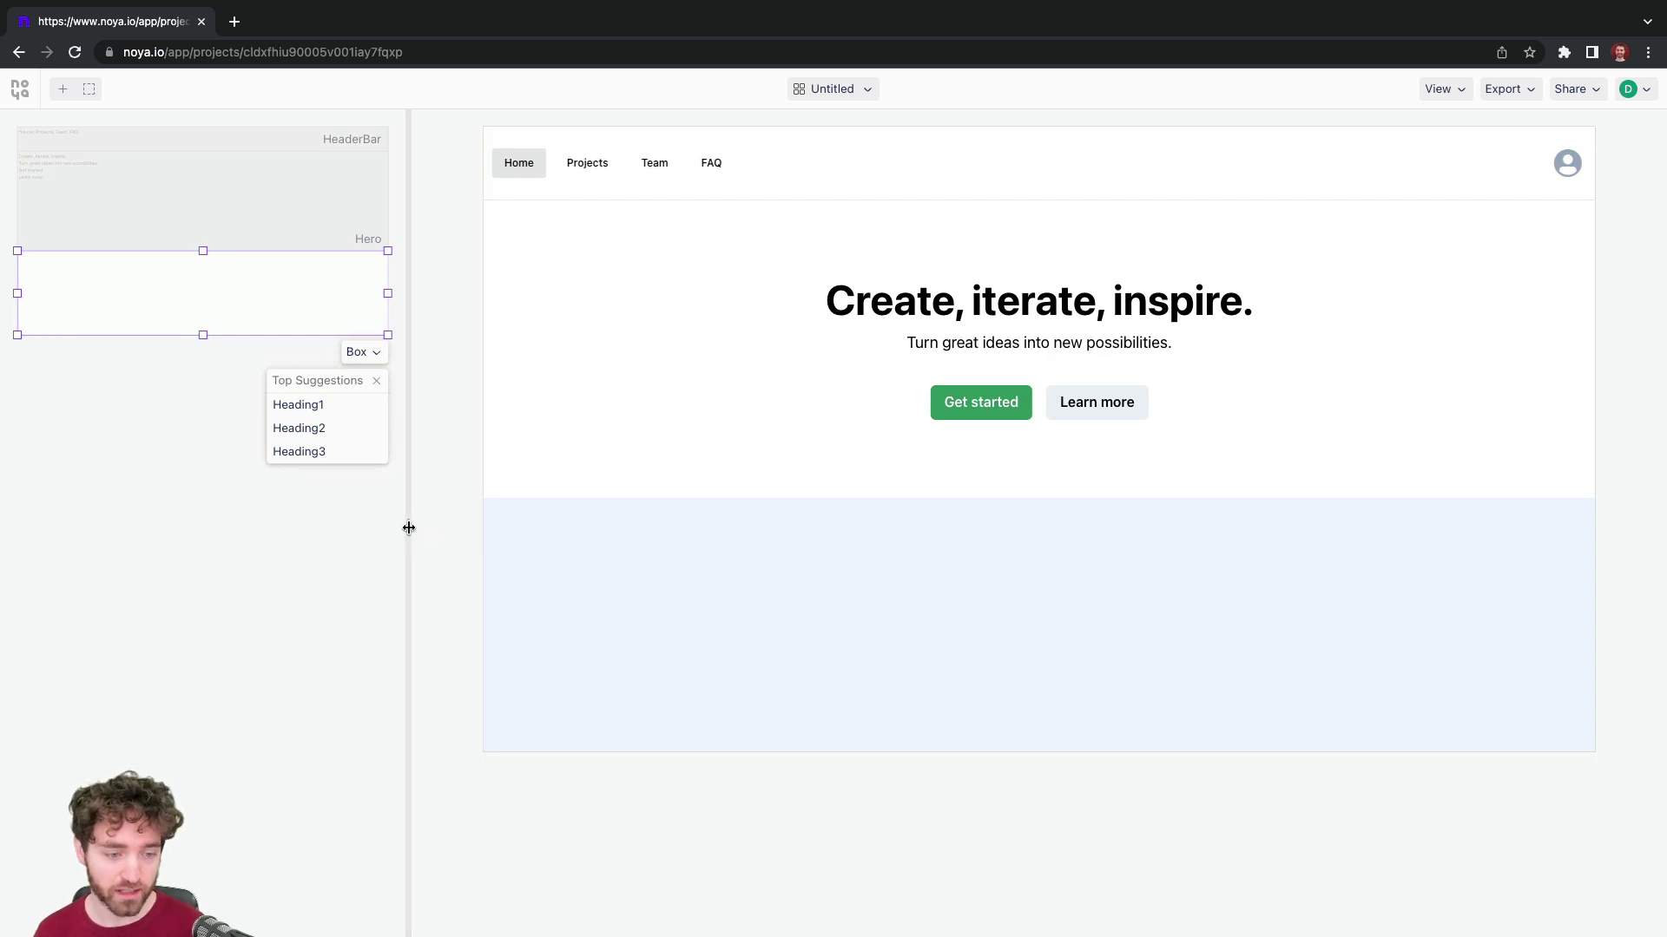
left_click_drag(409, 526, 929, 525)
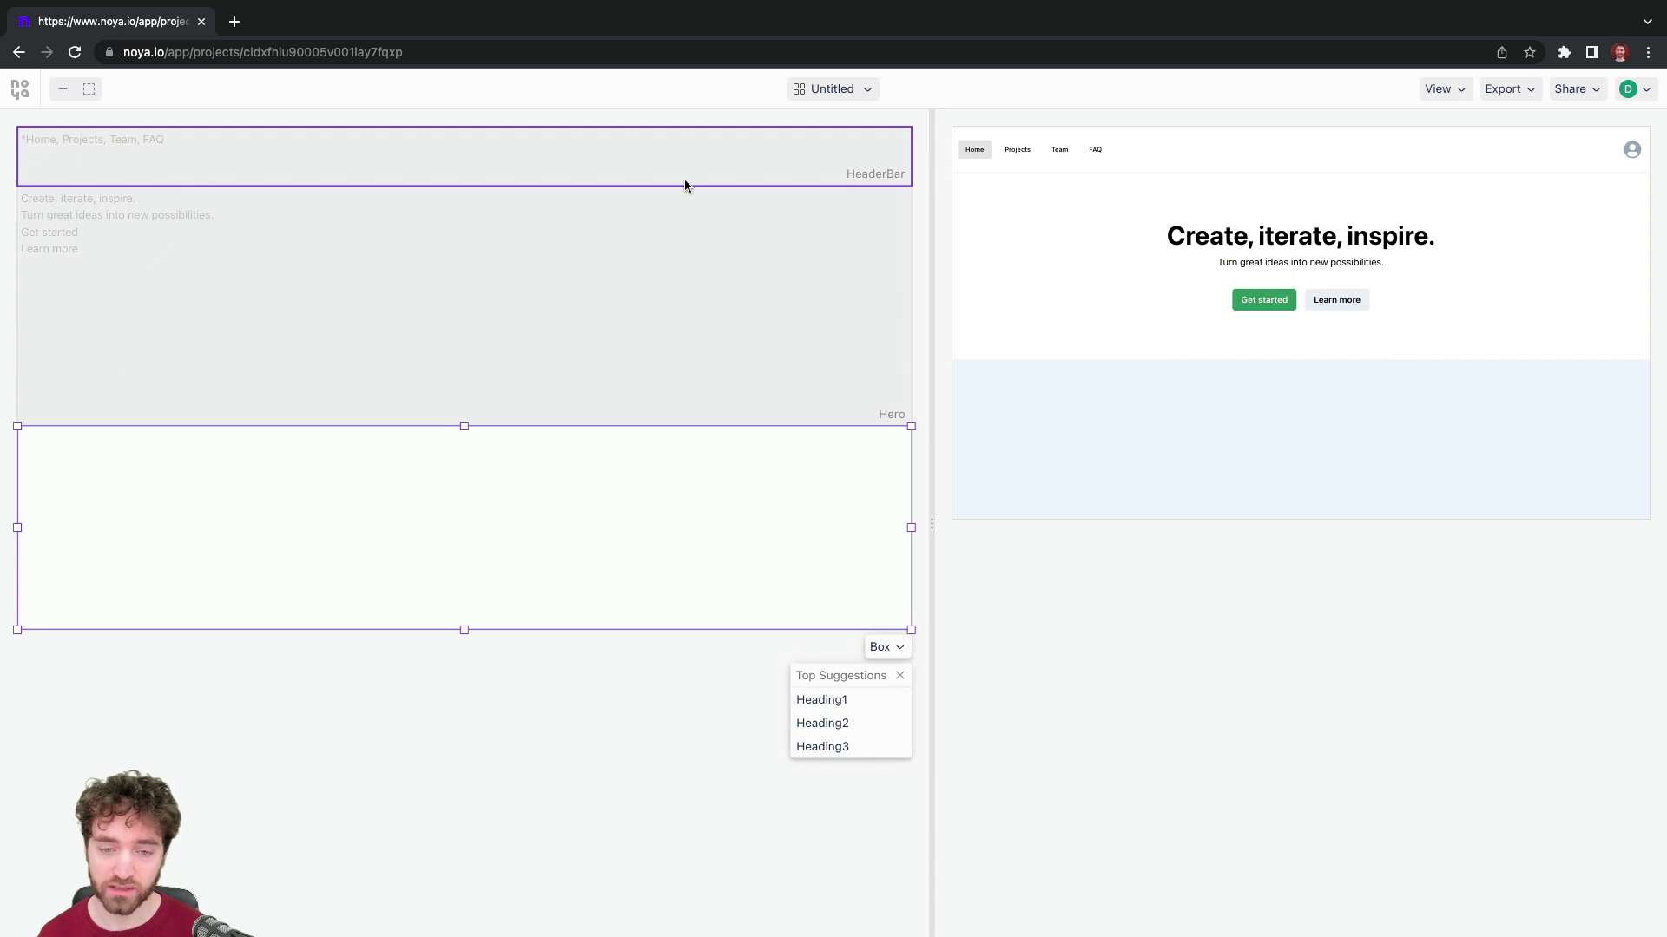
left_click(869, 169)
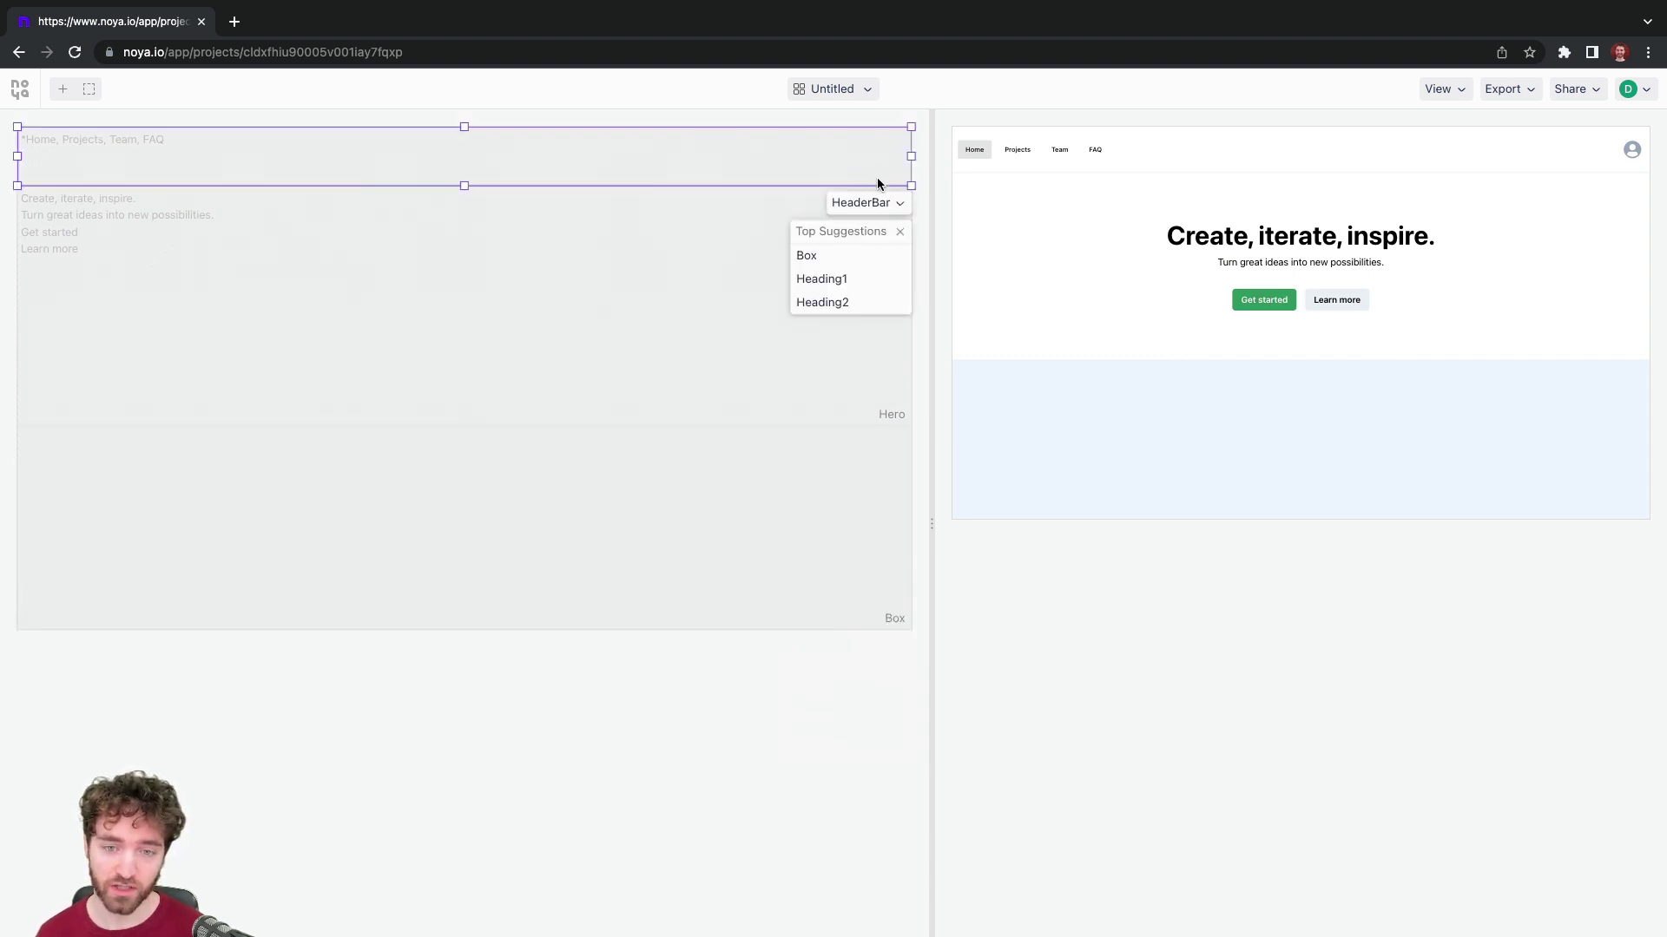
left_click(686, 235)
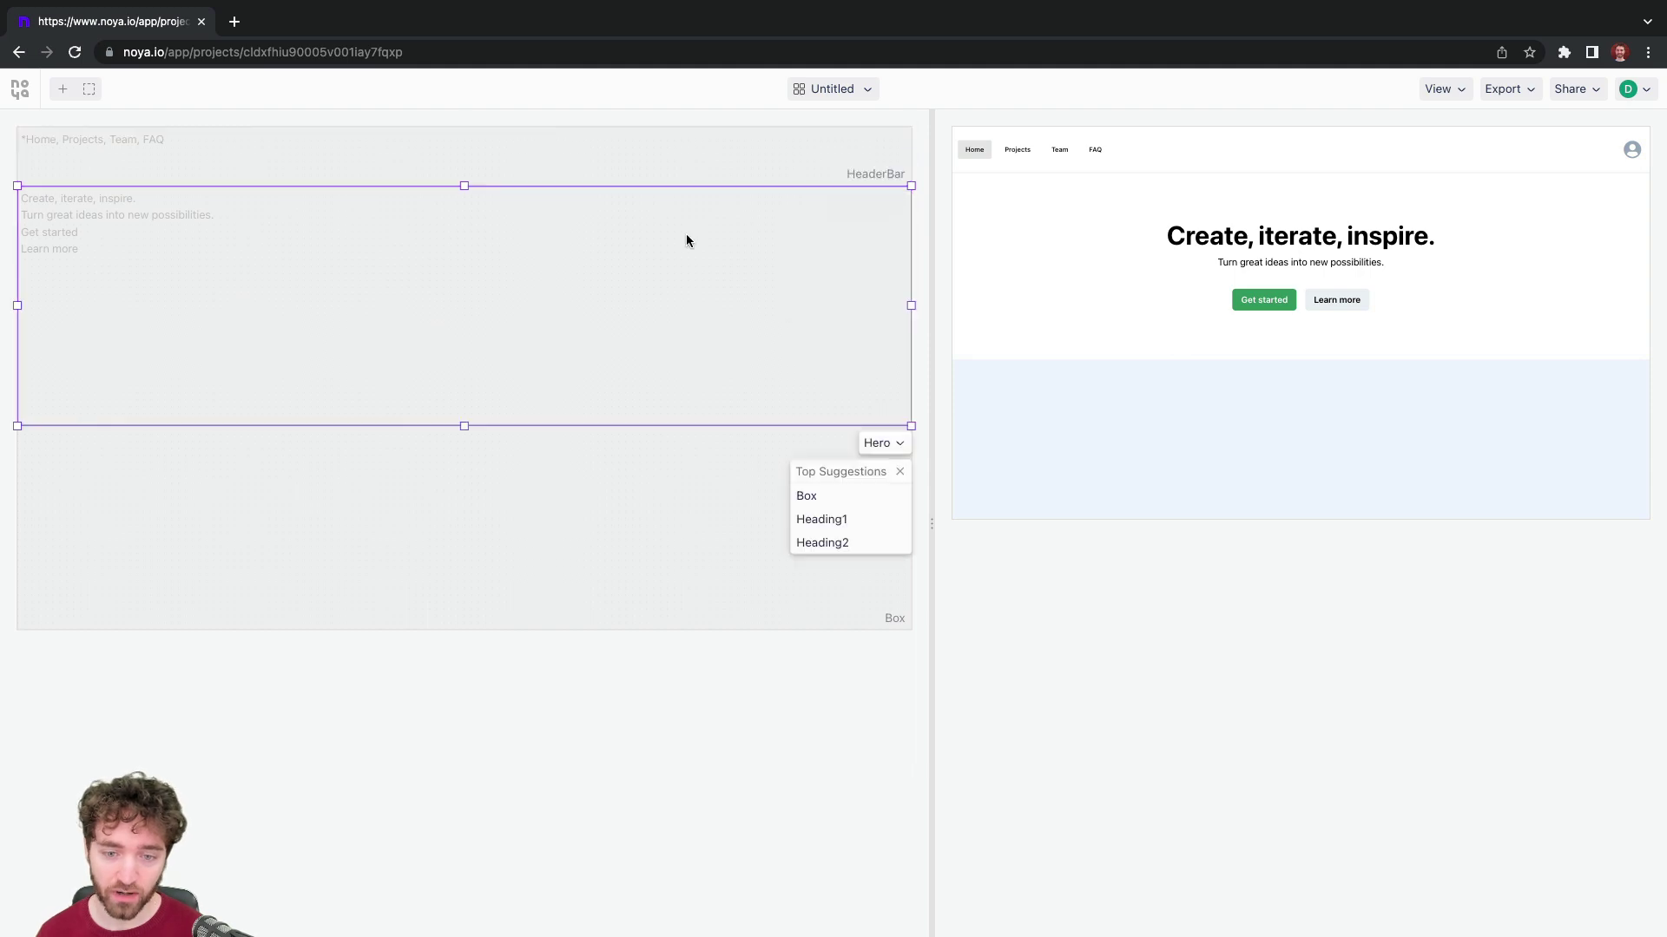
left_click(711, 495)
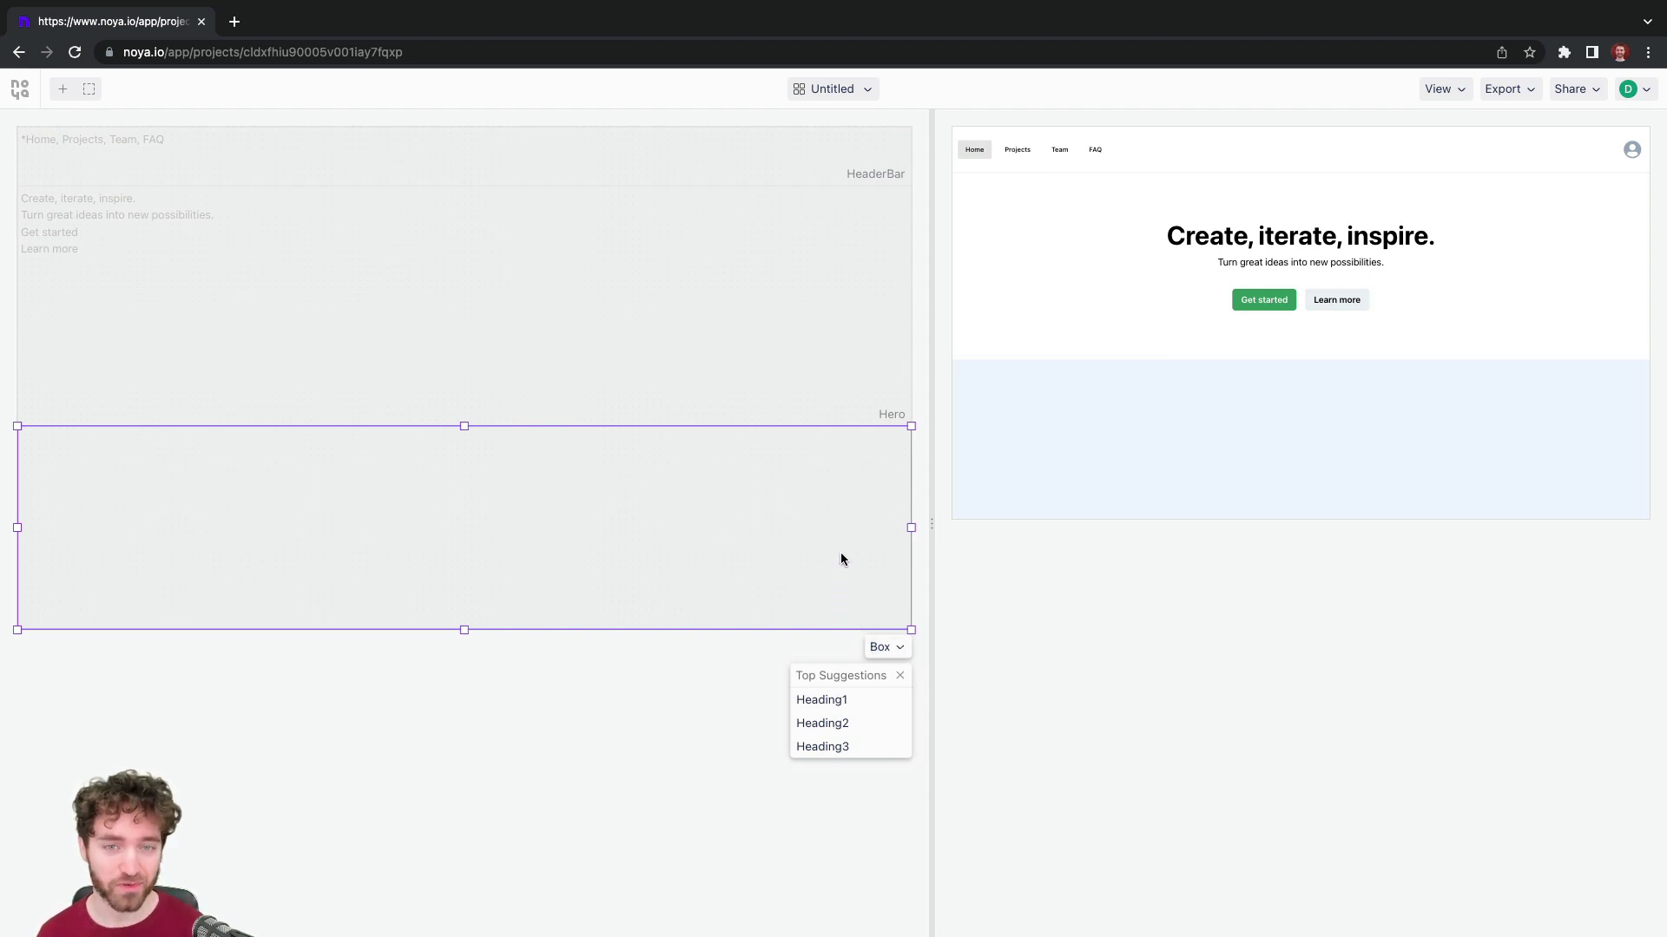
Delete the lower box, shrink the hero to the right half, and add a 'galaxy' image on the left.
key("BackSpace")
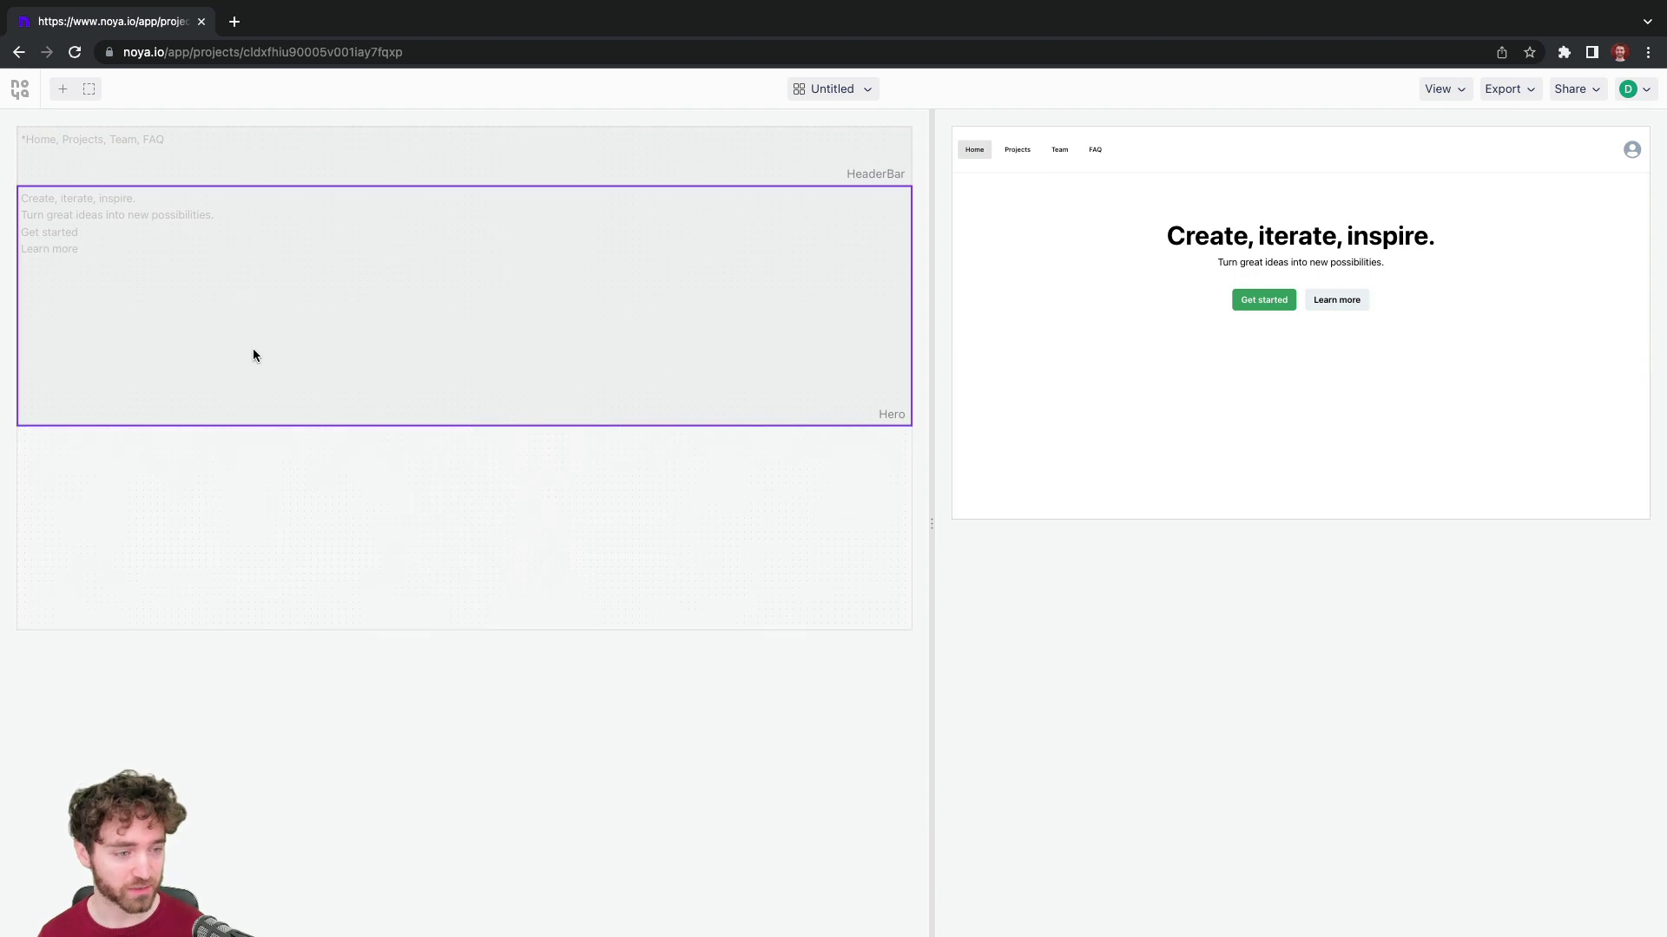
left_click(125, 354)
mouse_move(17, 426)
left_mouse_down()
mouse_move(495, 631)
mouse_move(468, 632)
left_mouse_up()
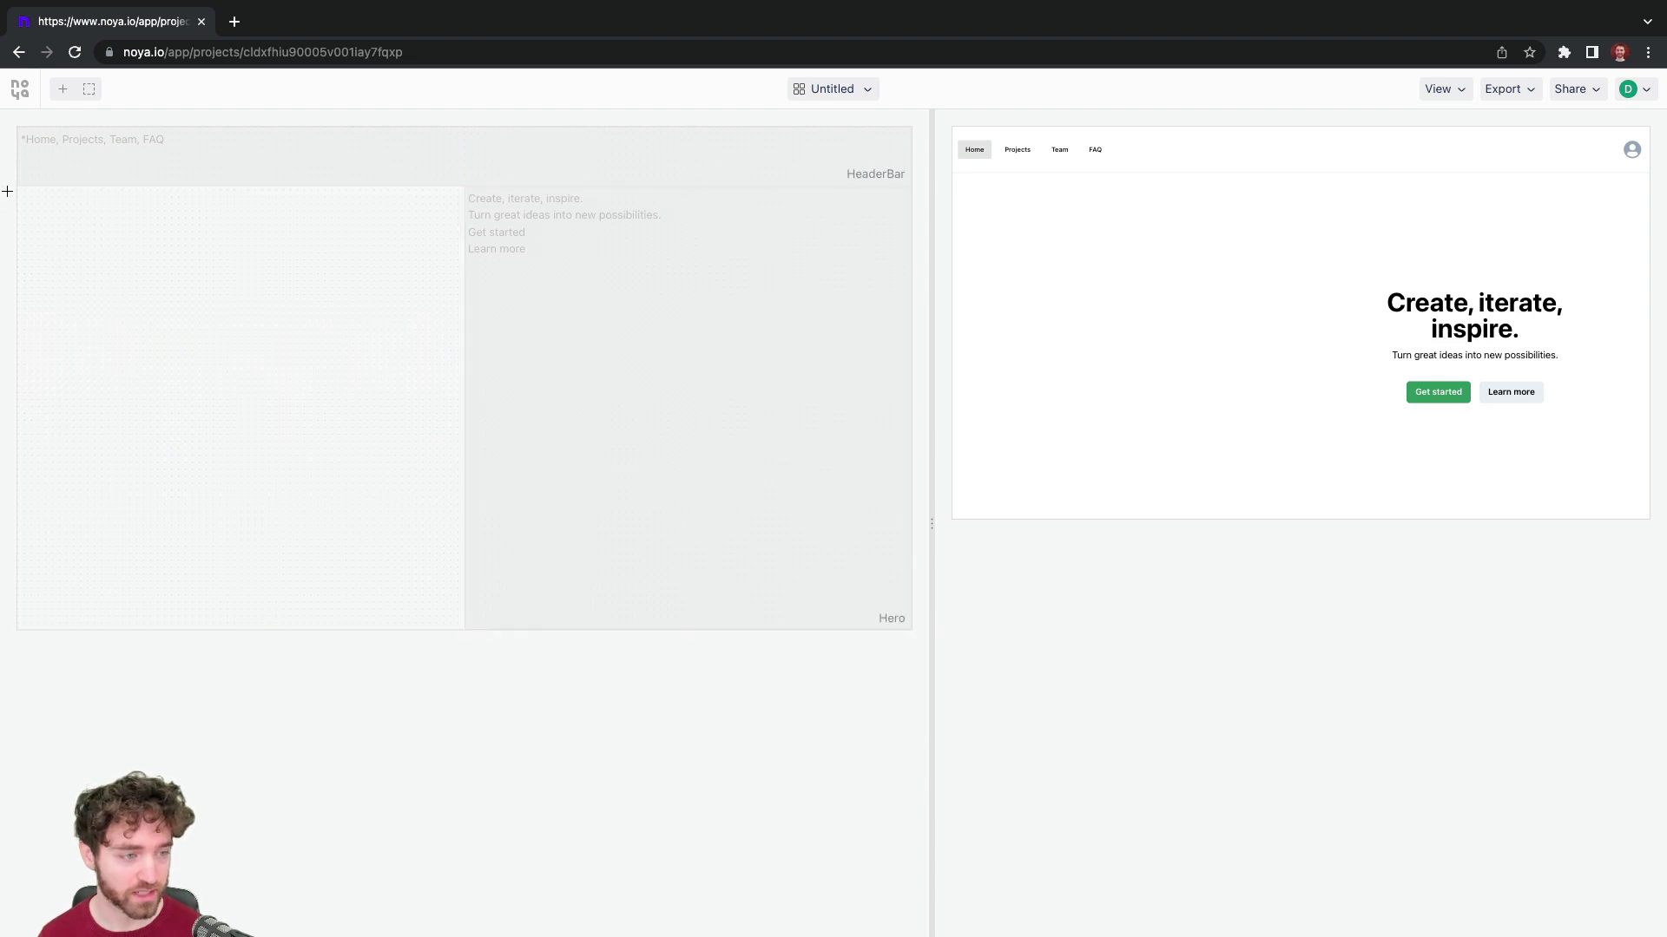
left_click_drag(15, 186, 468, 632)
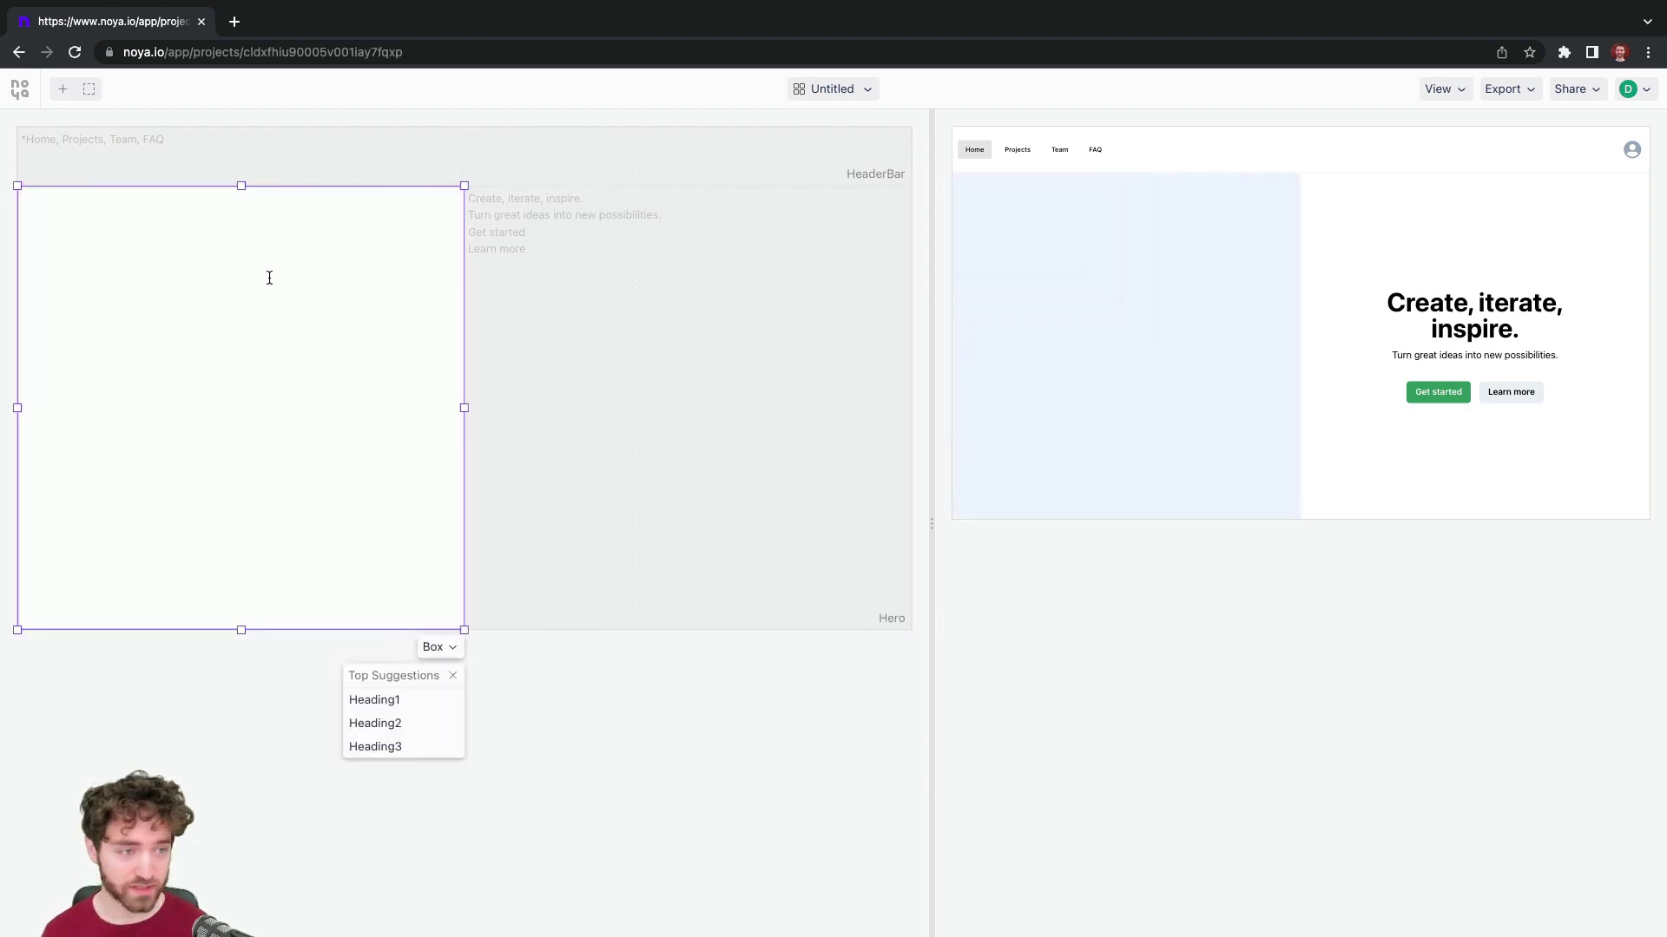
type("/im")
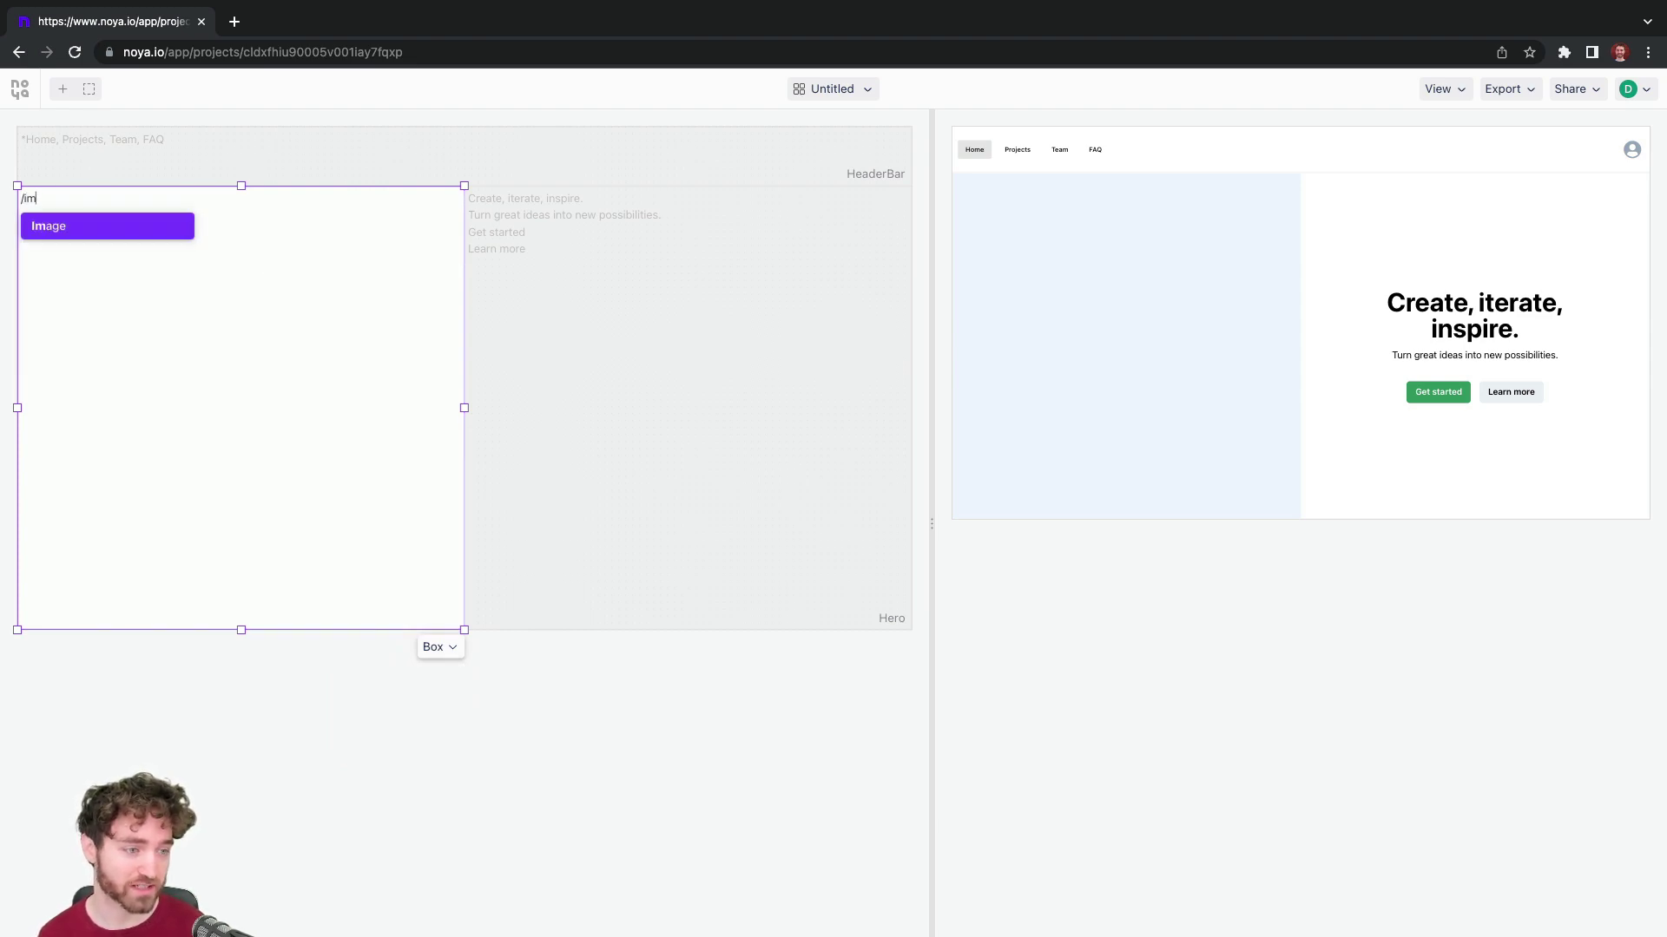
key("Return")
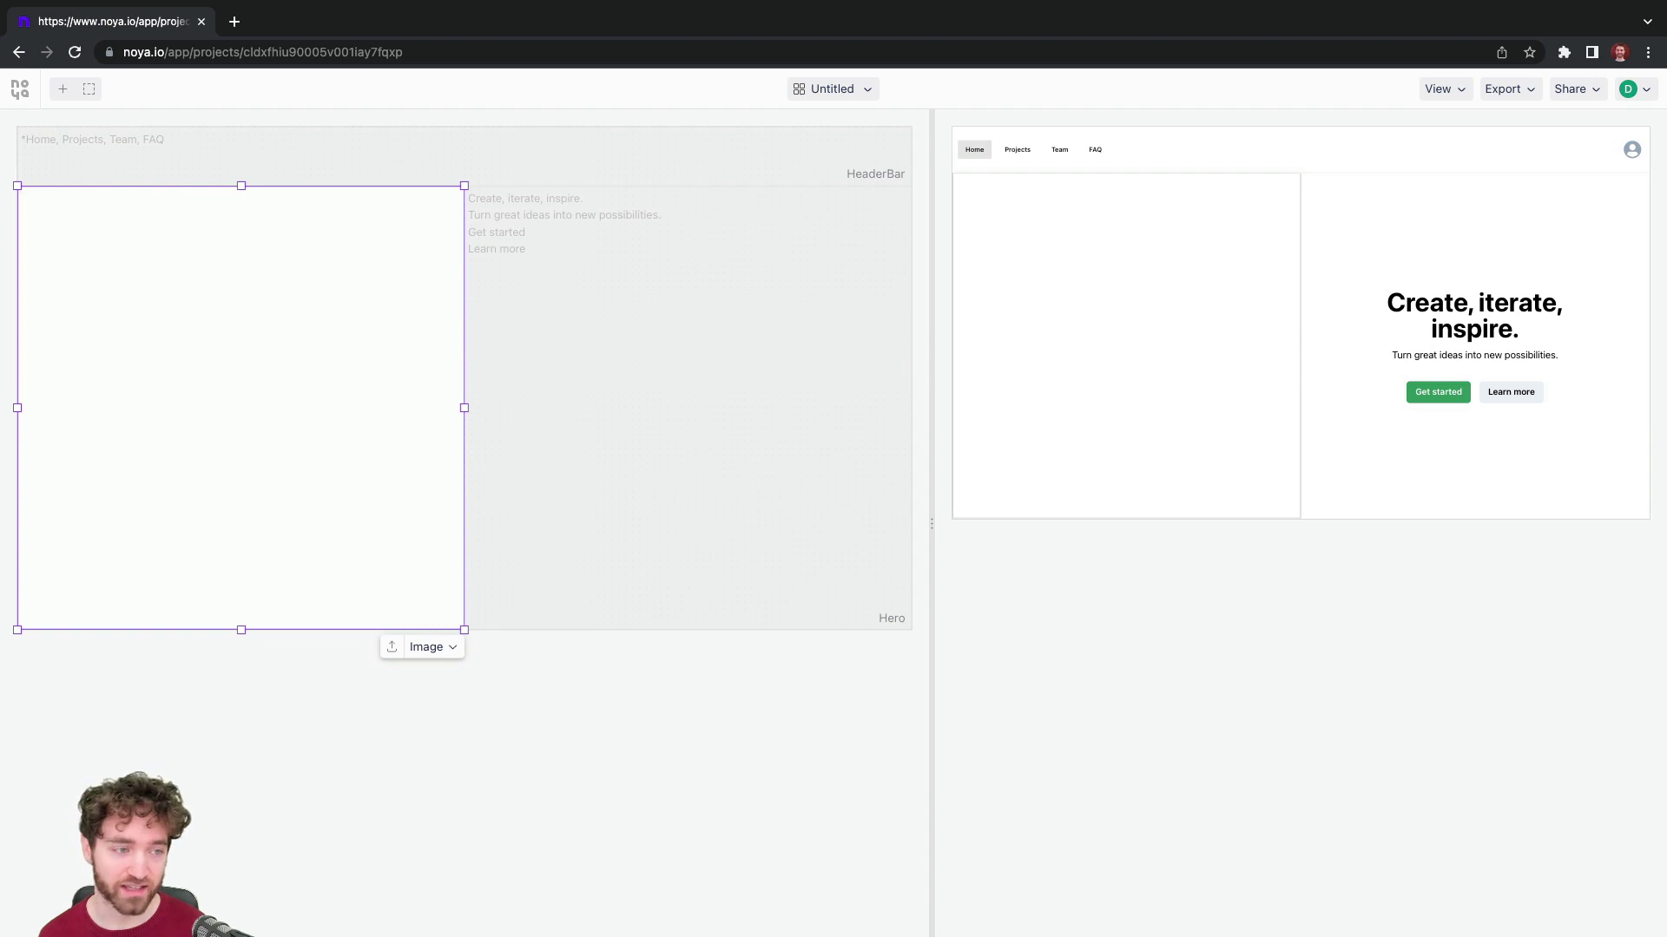
type("galaxy")
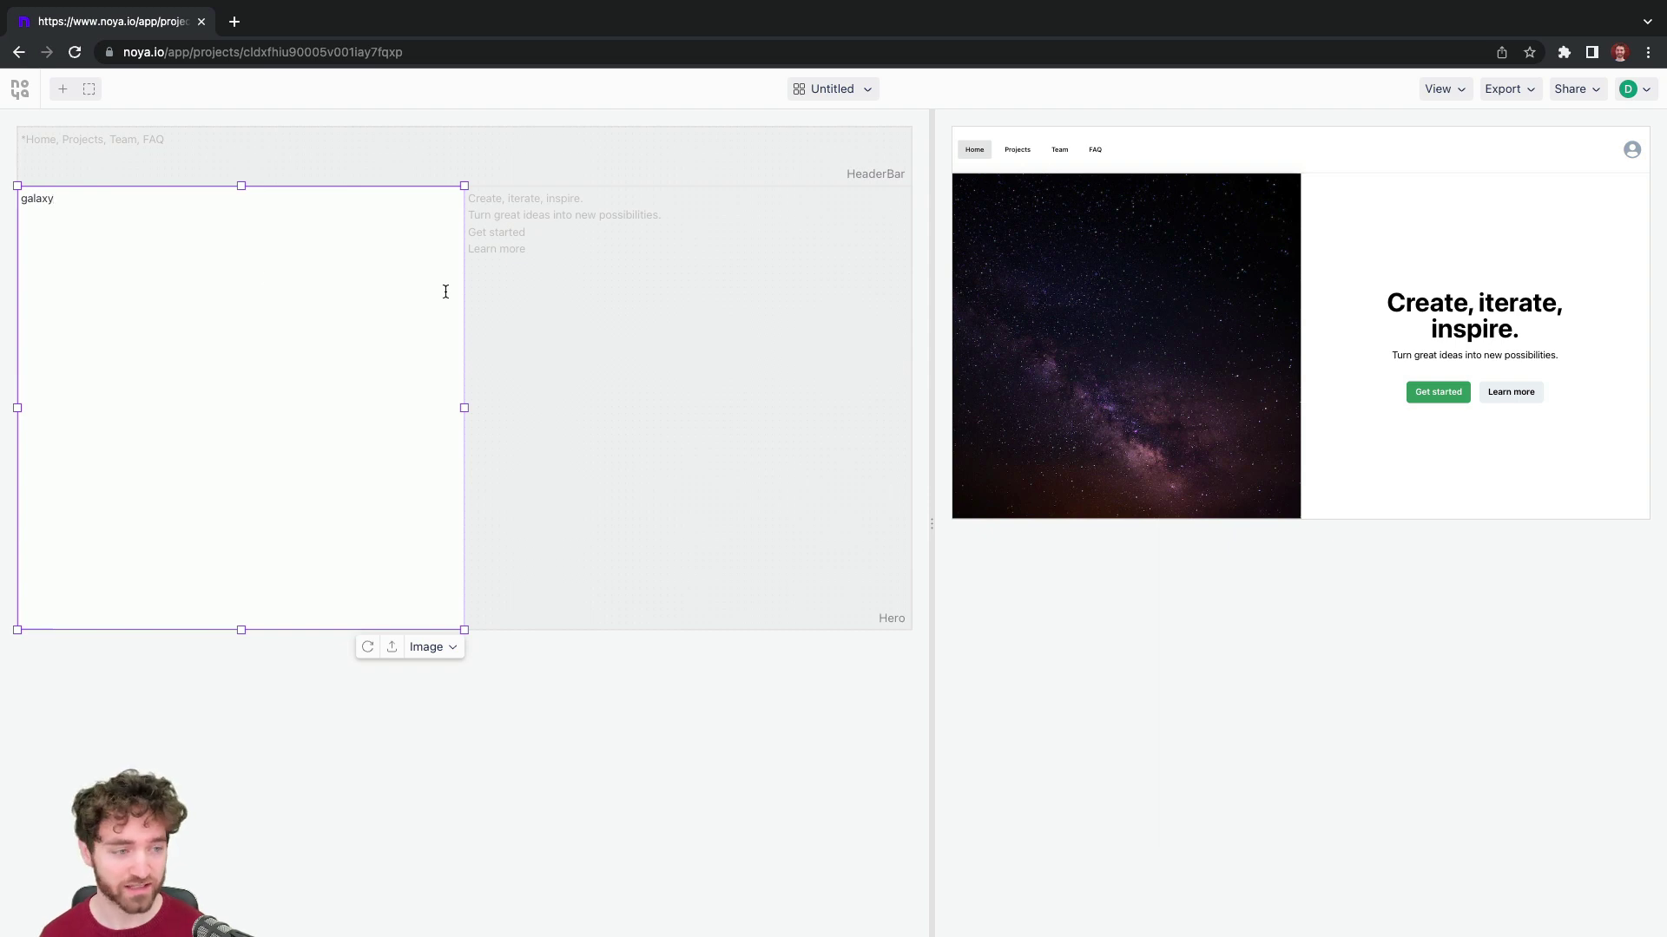
Give the accent hero the heading 'Hotels in space' and subtitle 'A great idea for the 21st century'.
left_click(561, 267)
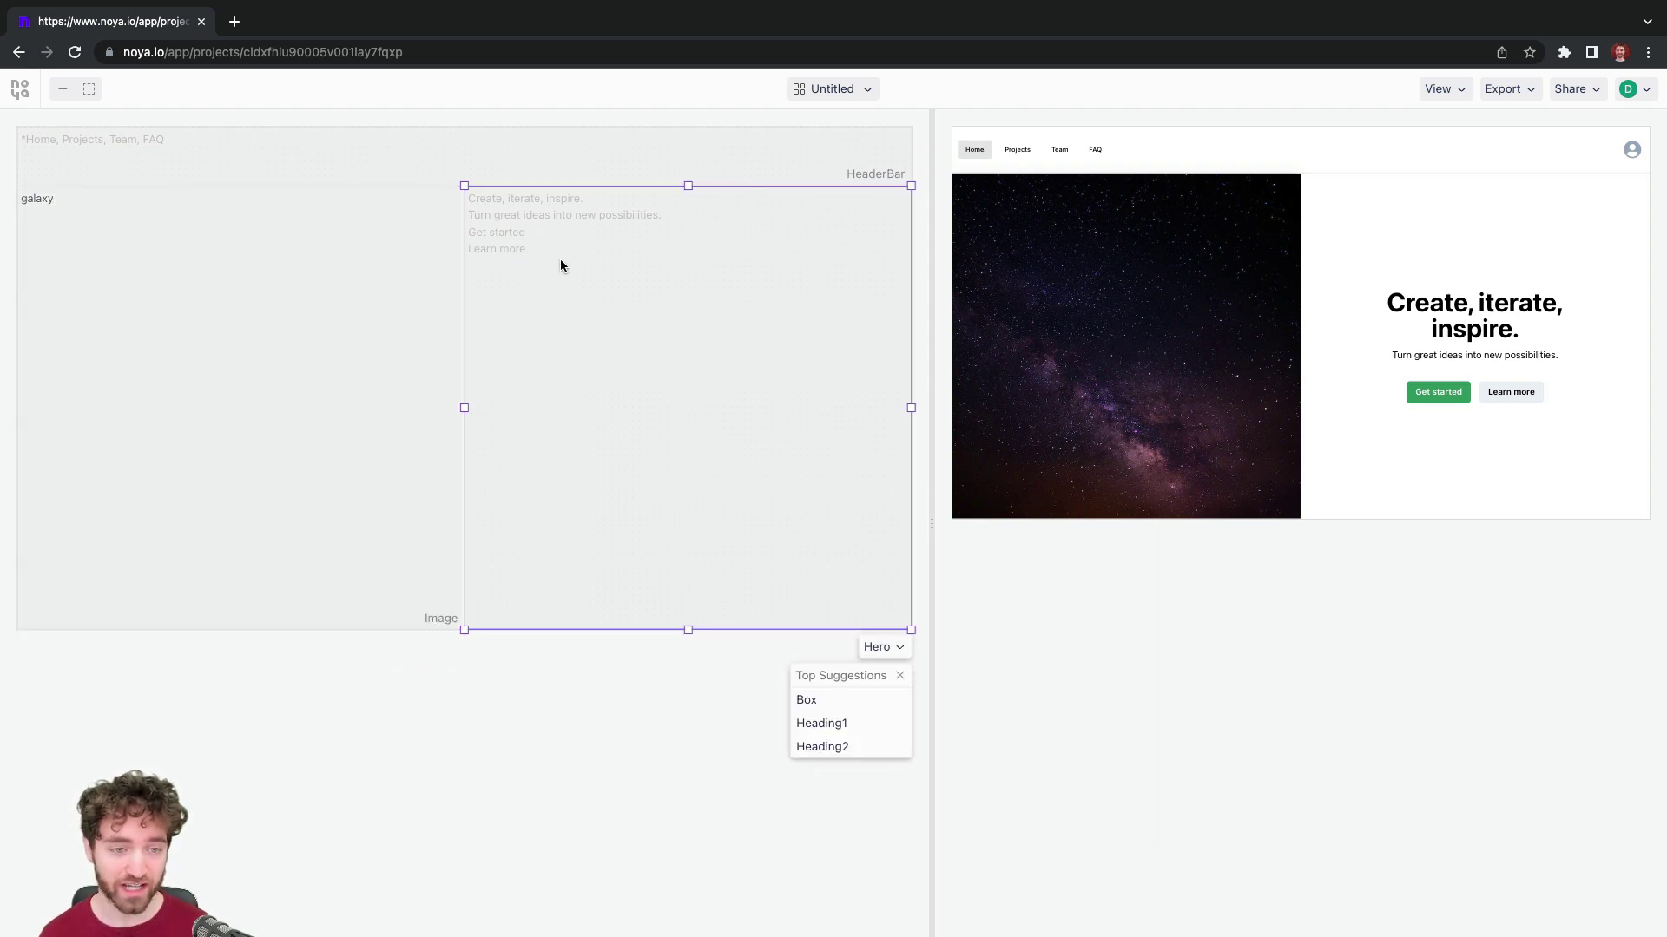
left_click(561, 265)
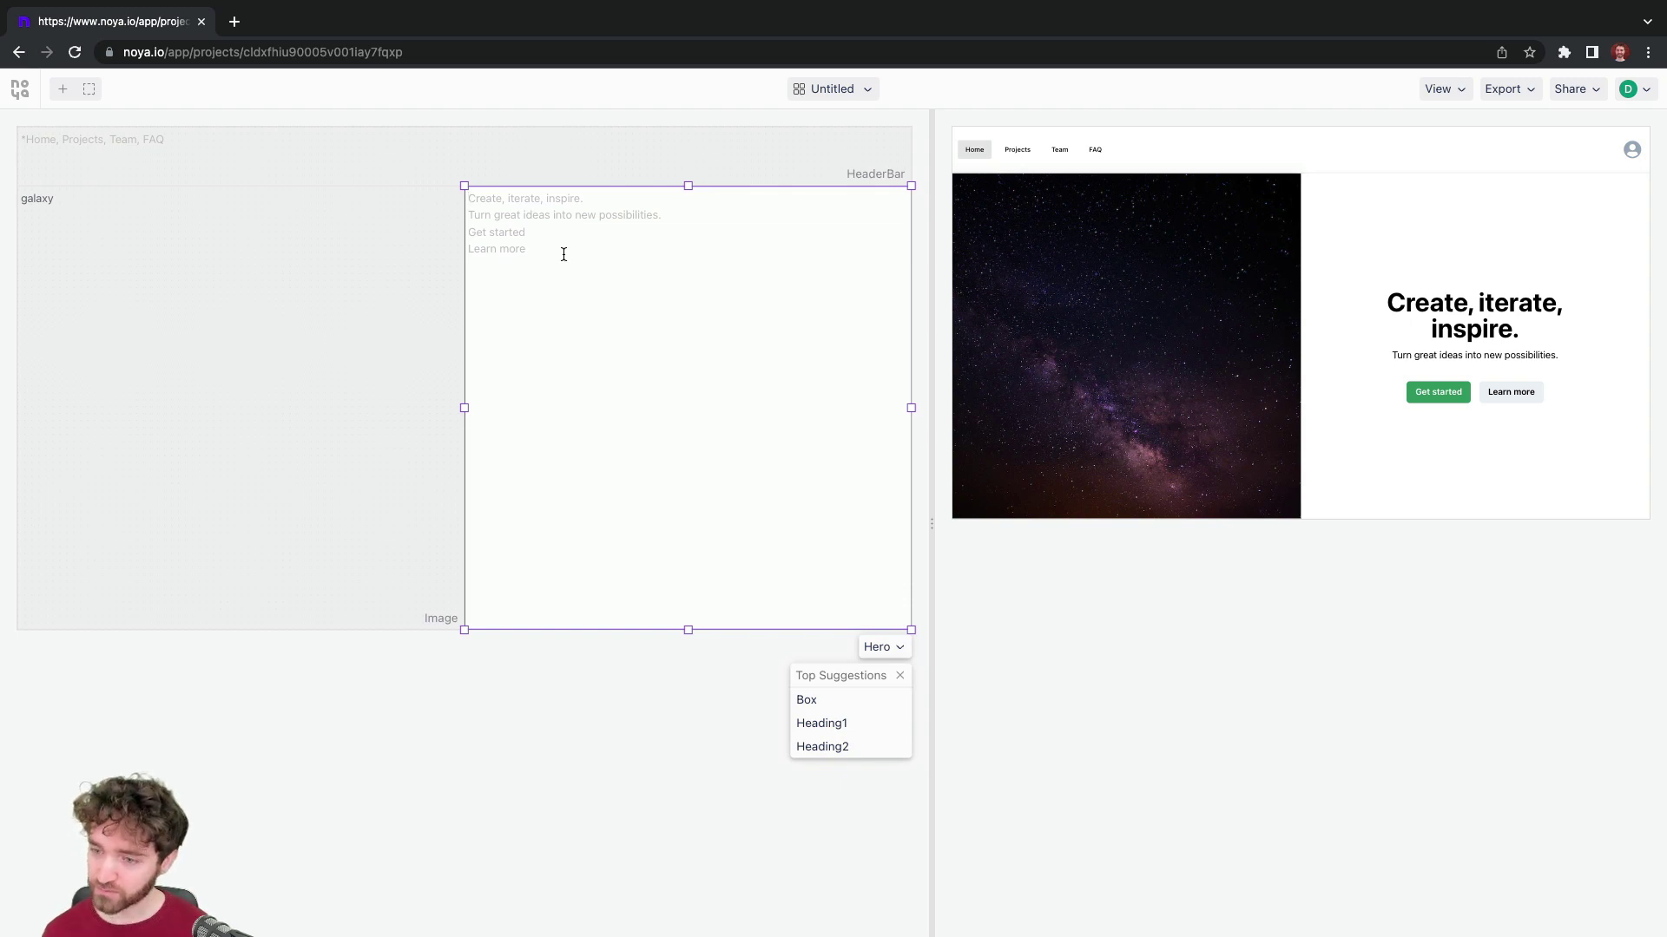
type("#dark ")
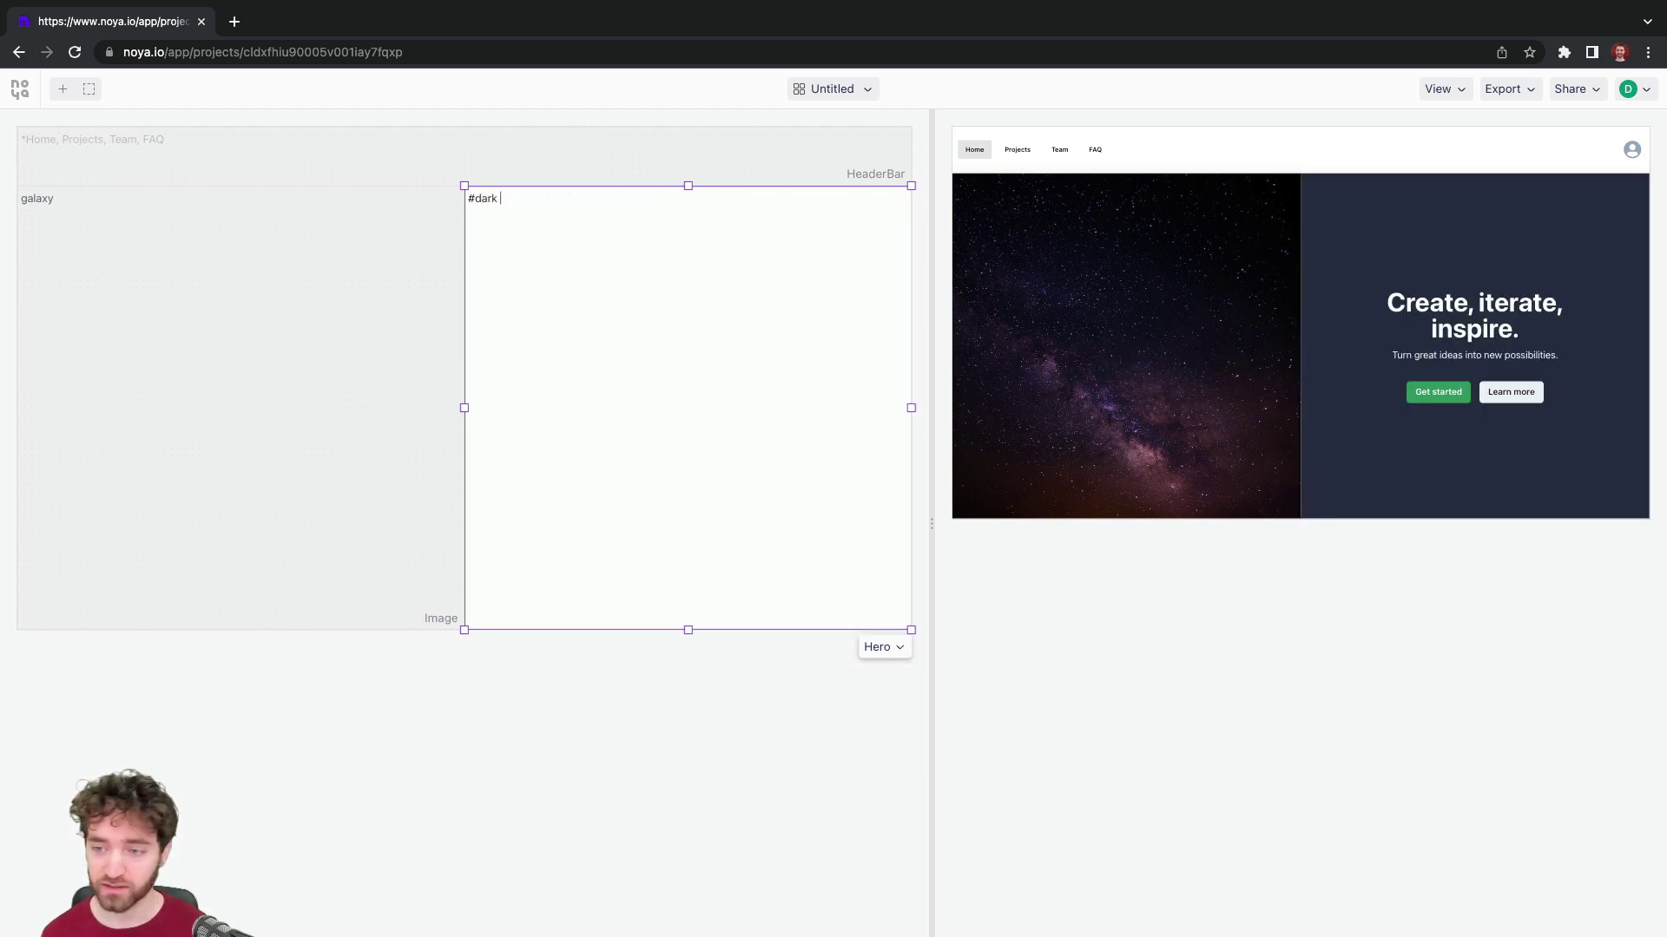
type("#acc")
key("Return")
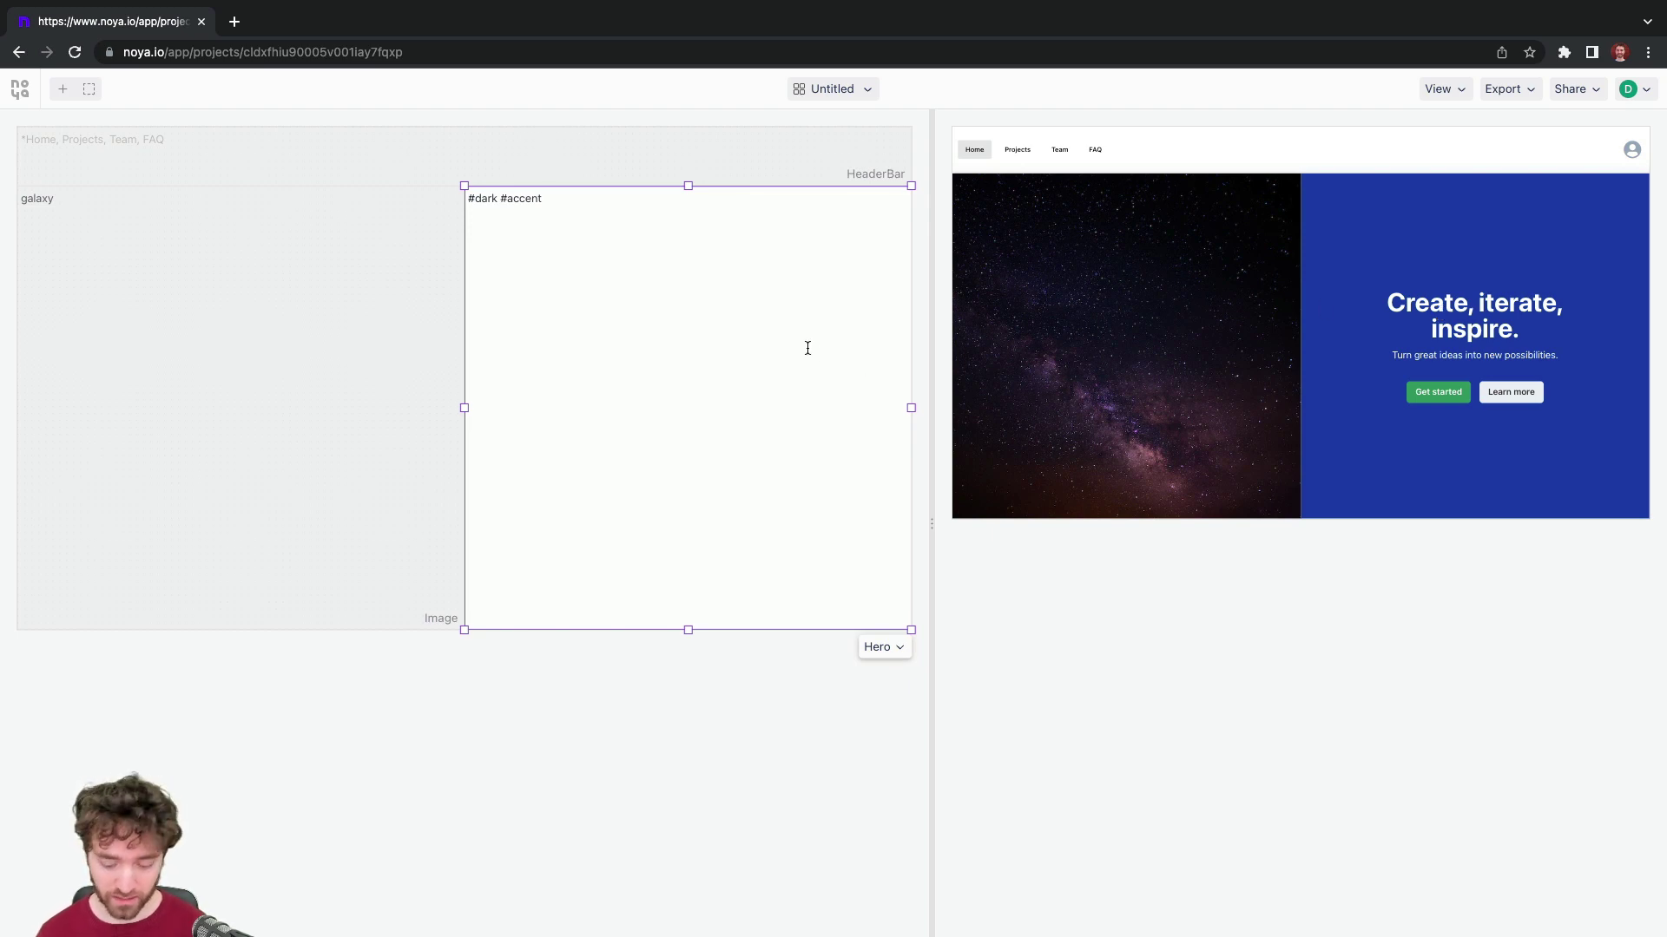
key("Home")
key("Return")
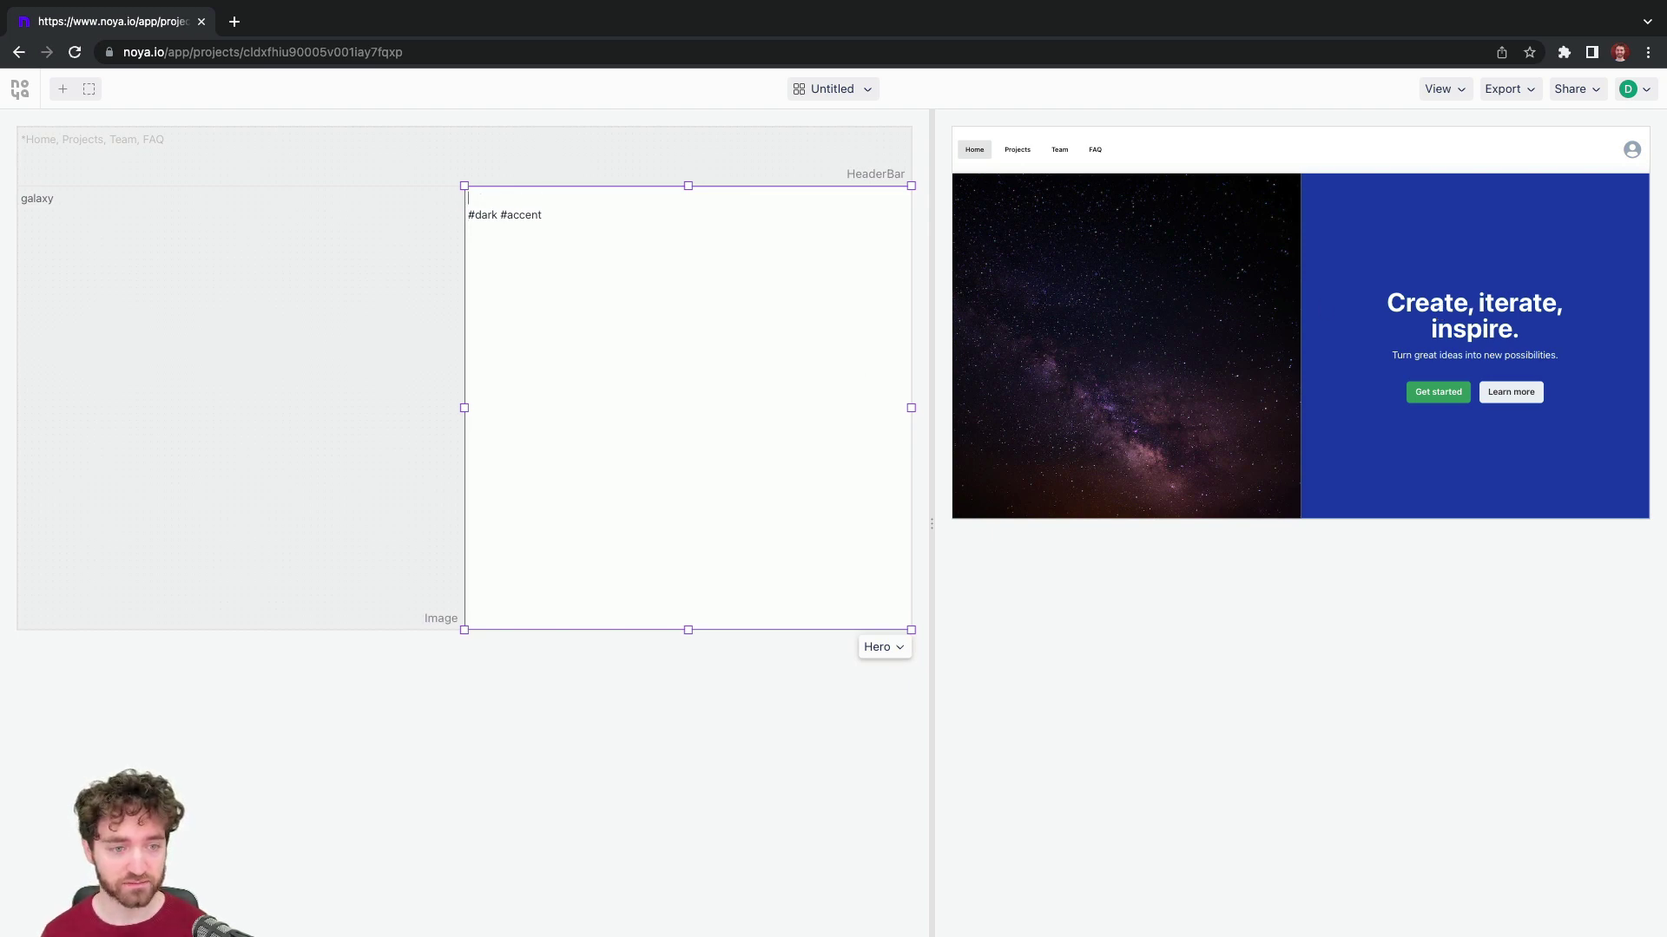
type("Hotels in space")
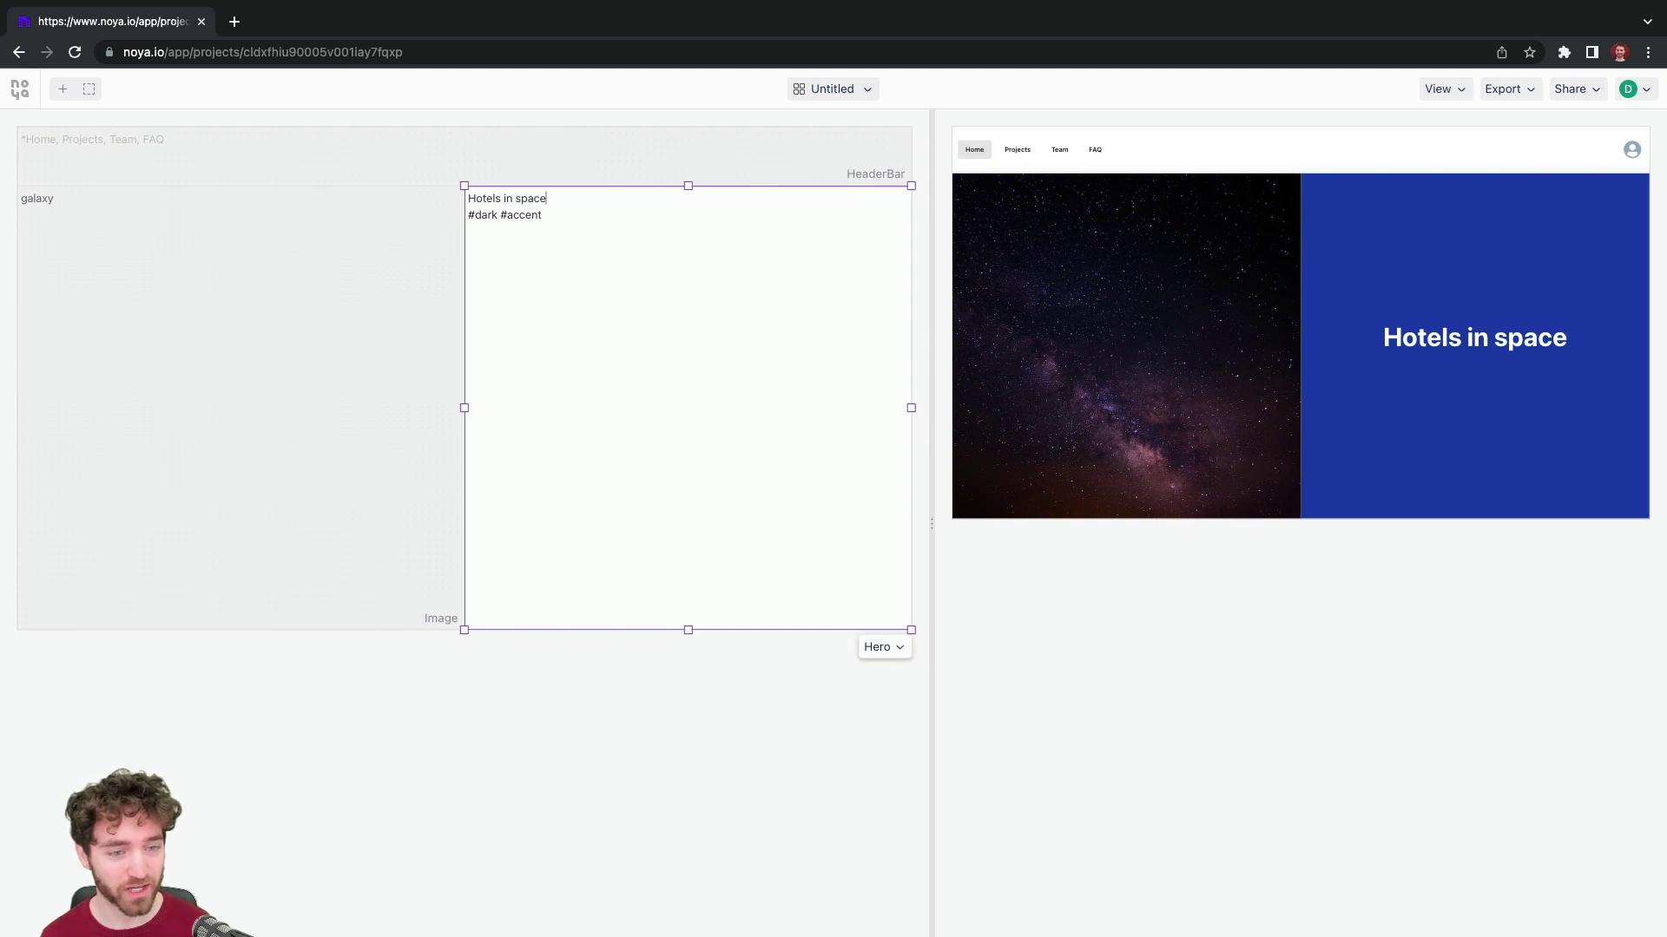
key("Return")
type("A great idea for the 21st cnetu")
key("BackSpace")
key("BackSpace")
key("BackSpace")
type("entury")
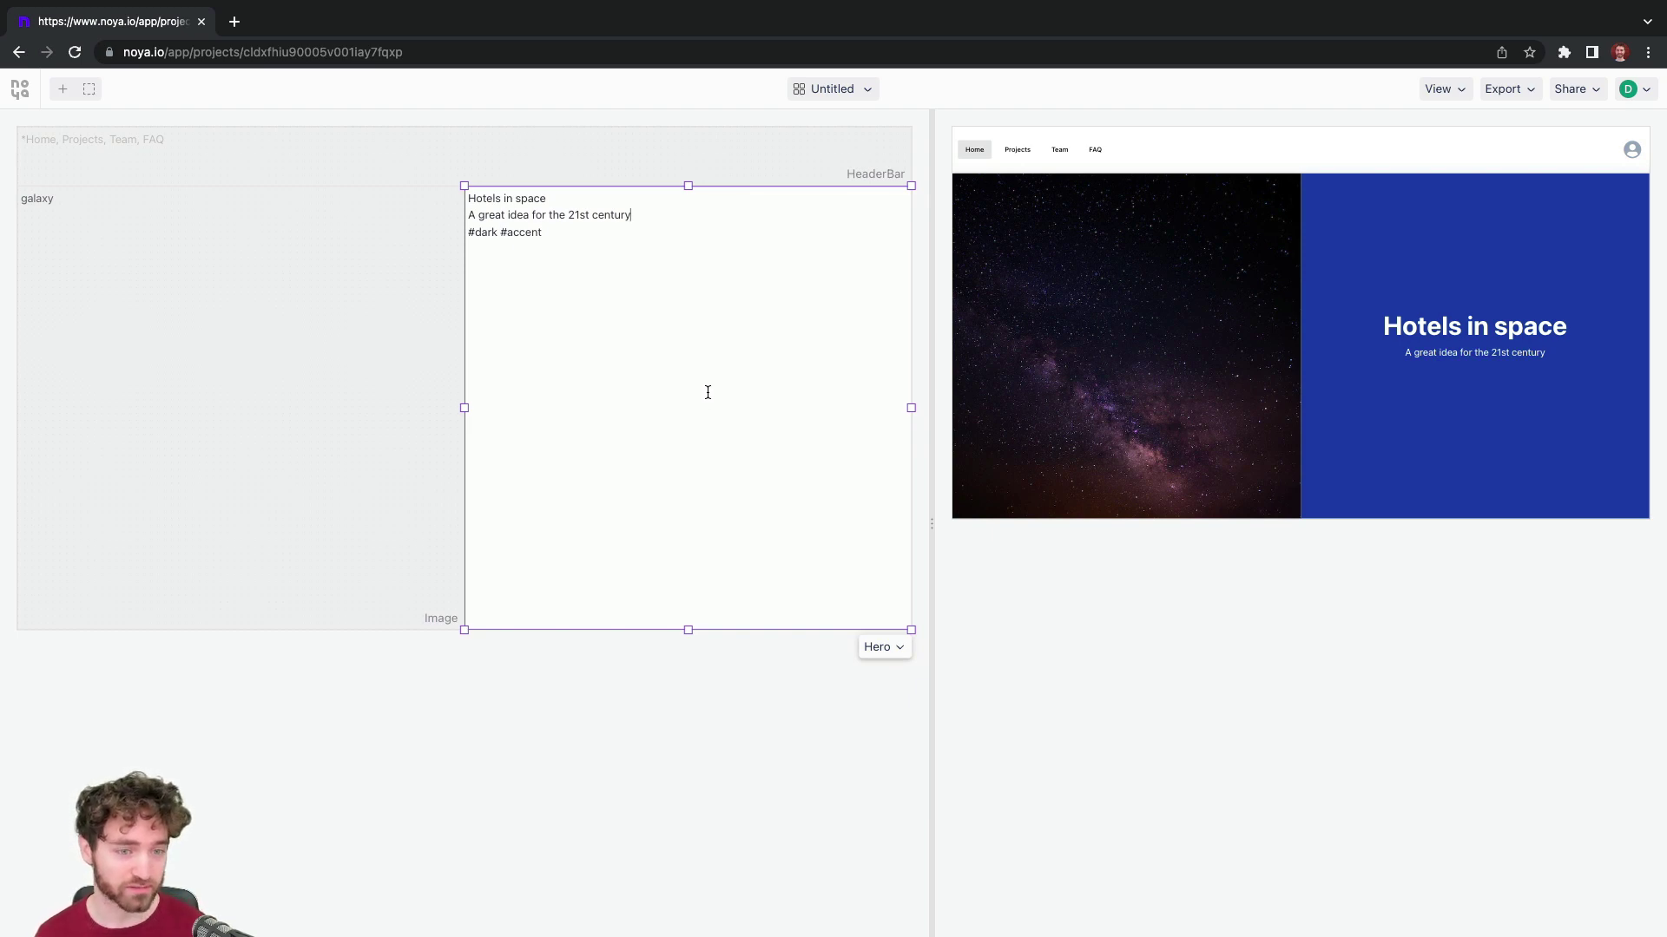
Delete the galaxy image, hero and header bar blocks.
left_click(527, 646)
left_click(379, 379)
key("Delete")
key("Delete")
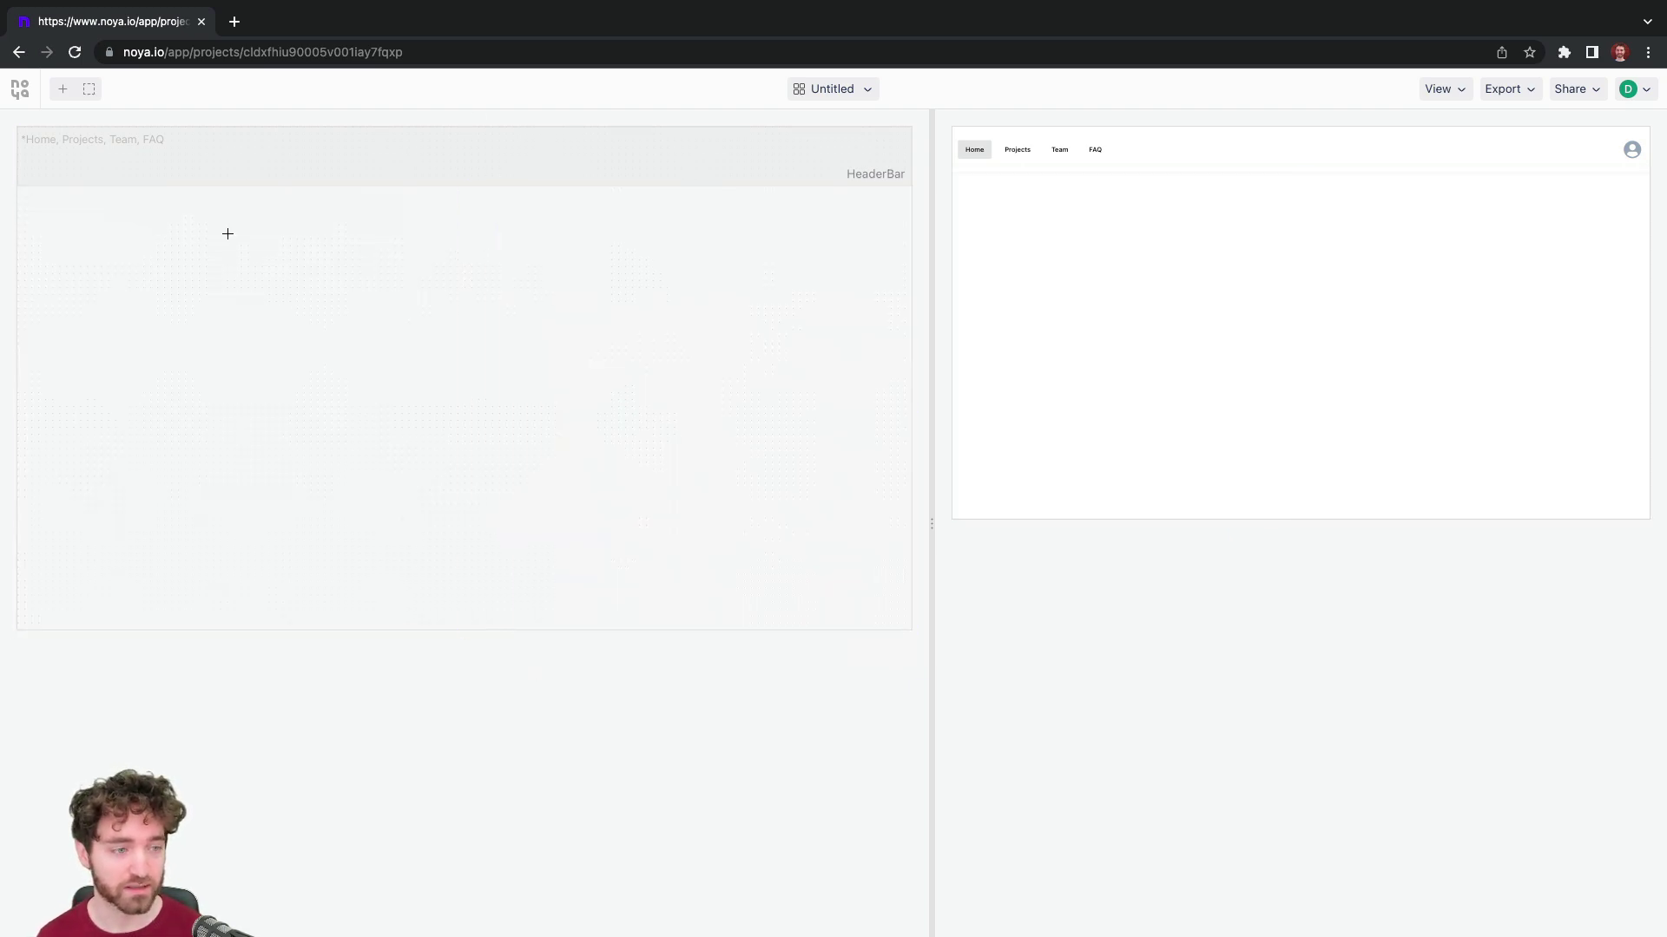
left_click(187, 161)
key("Delete")
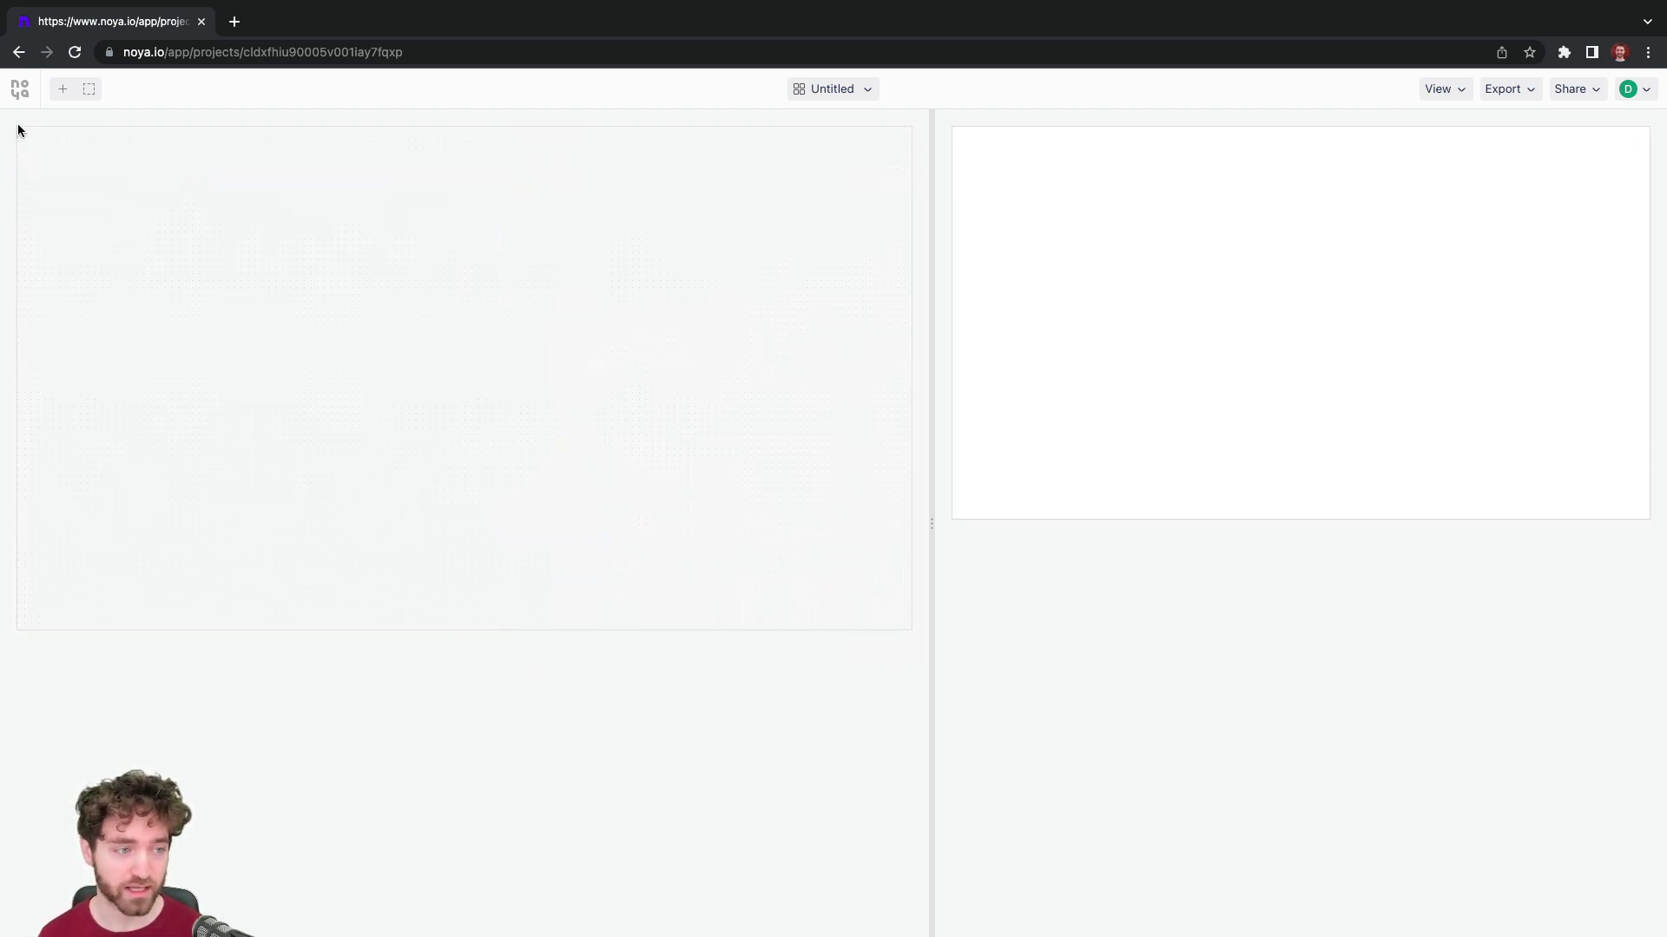
Draw a left-edge sidebar listing My Store, Products (current), Customers and Invoices.
left_click_drag(18, 137, 207, 630)
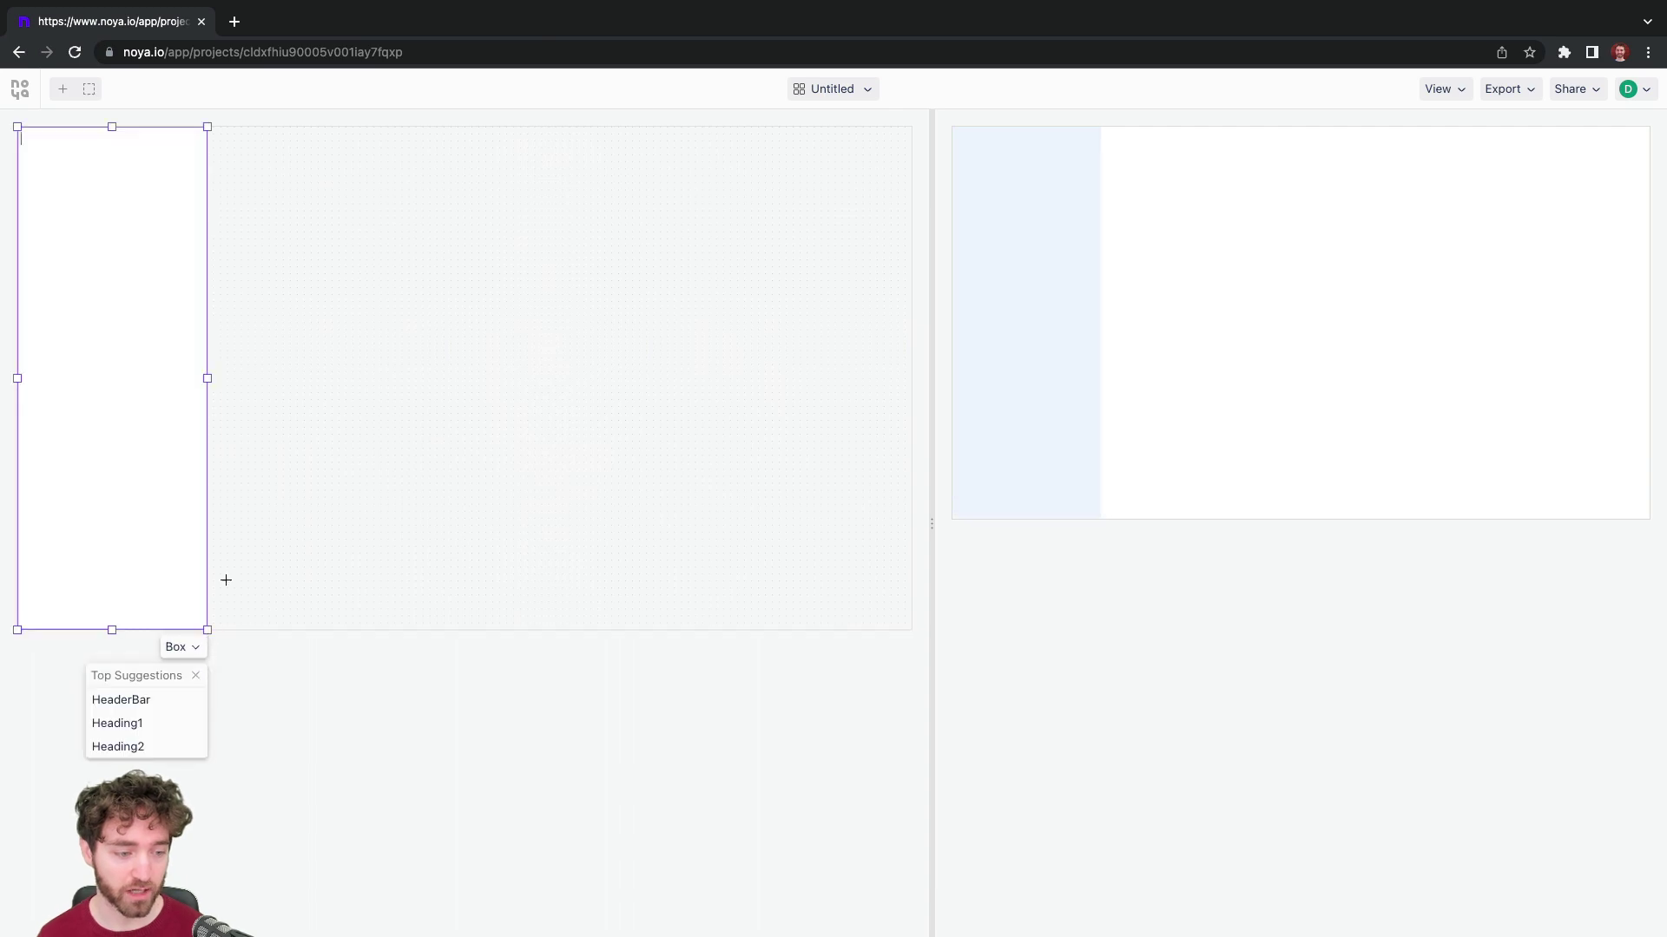
type("/side")
key("Return")
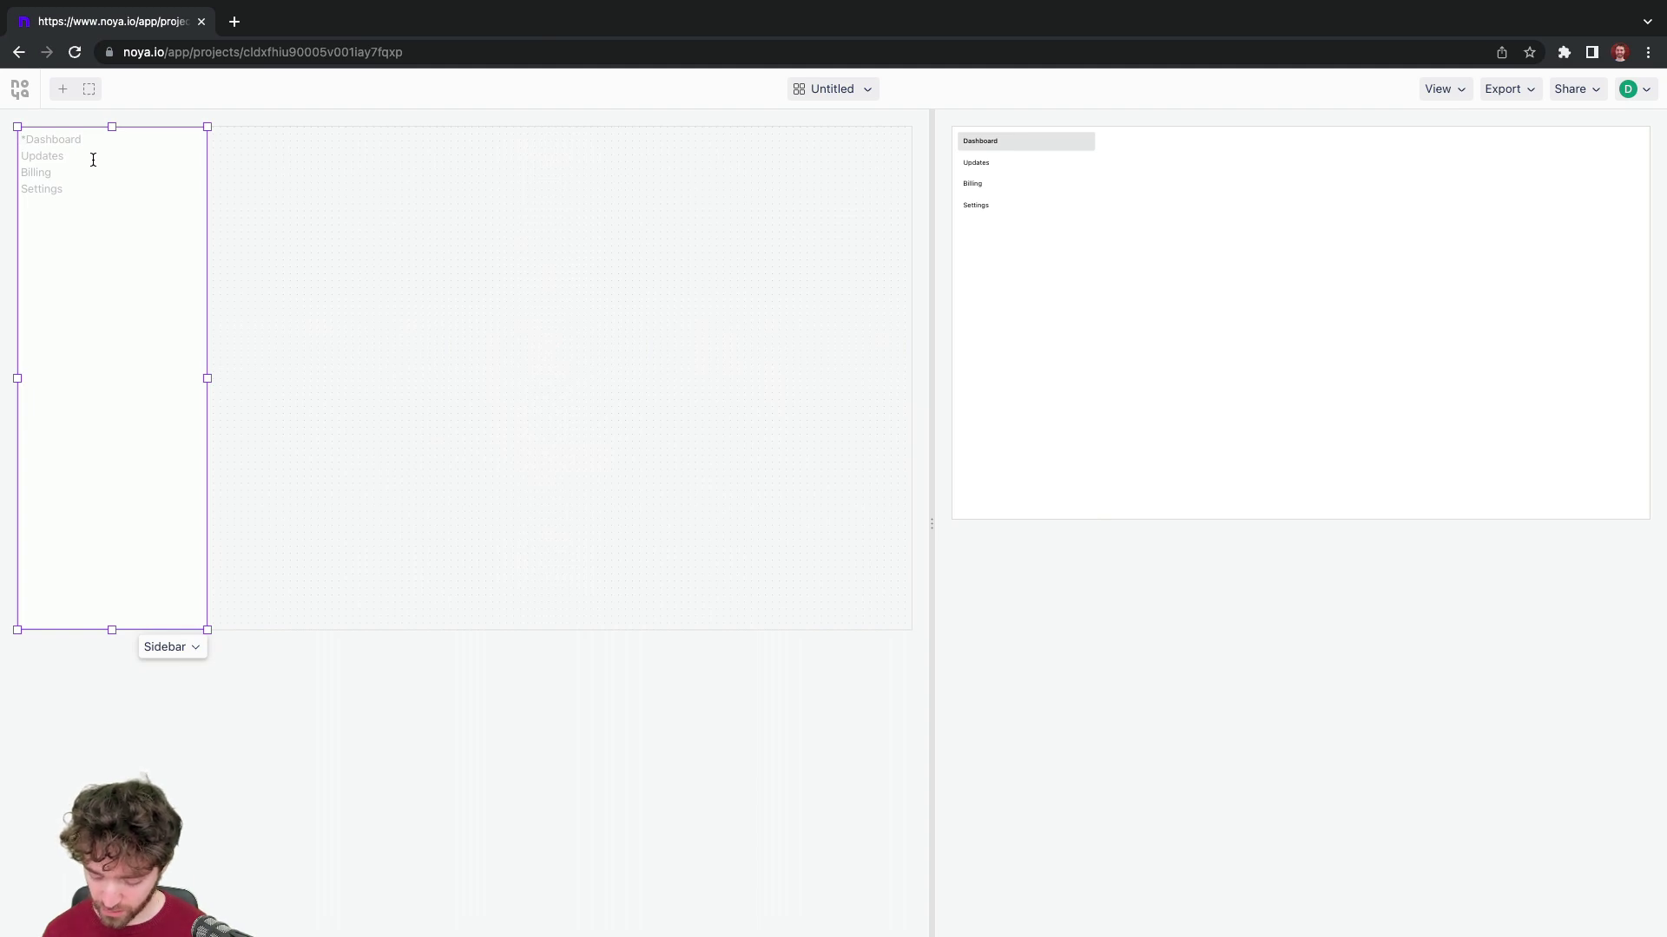
type("My Store")
key("Return")
type("*Products ")
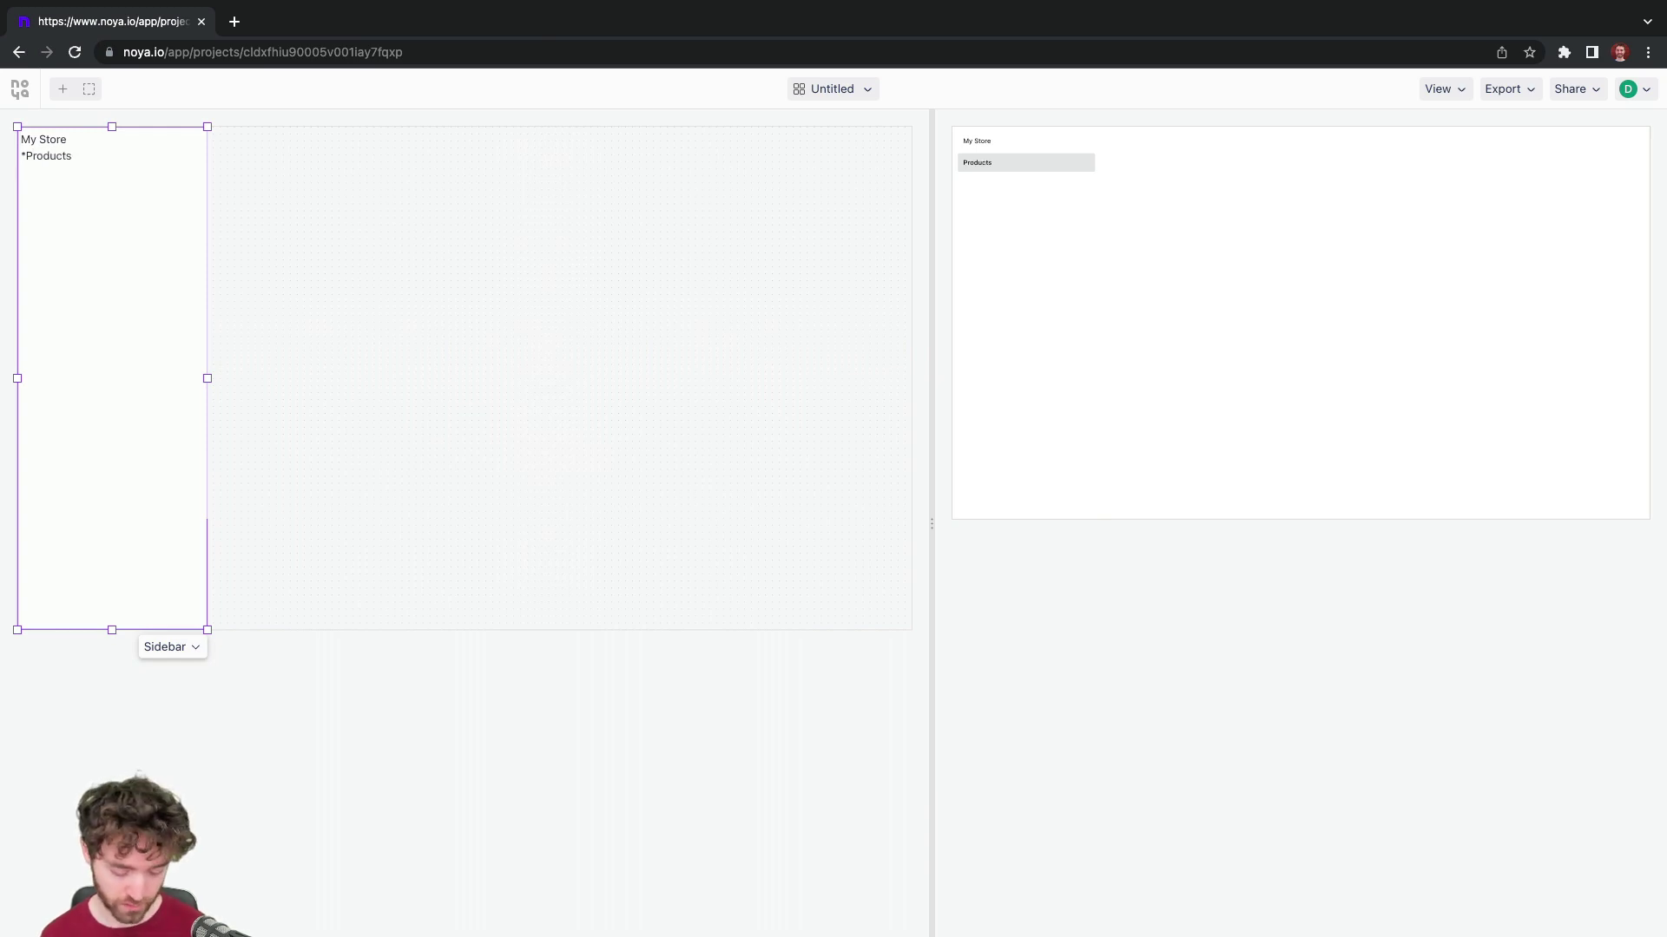
type("Customers I")
type("nvoices")
Add a fruit table with Products, Price and Quantity columns beside the sidebar, moved lower.
left_click(294, 207)
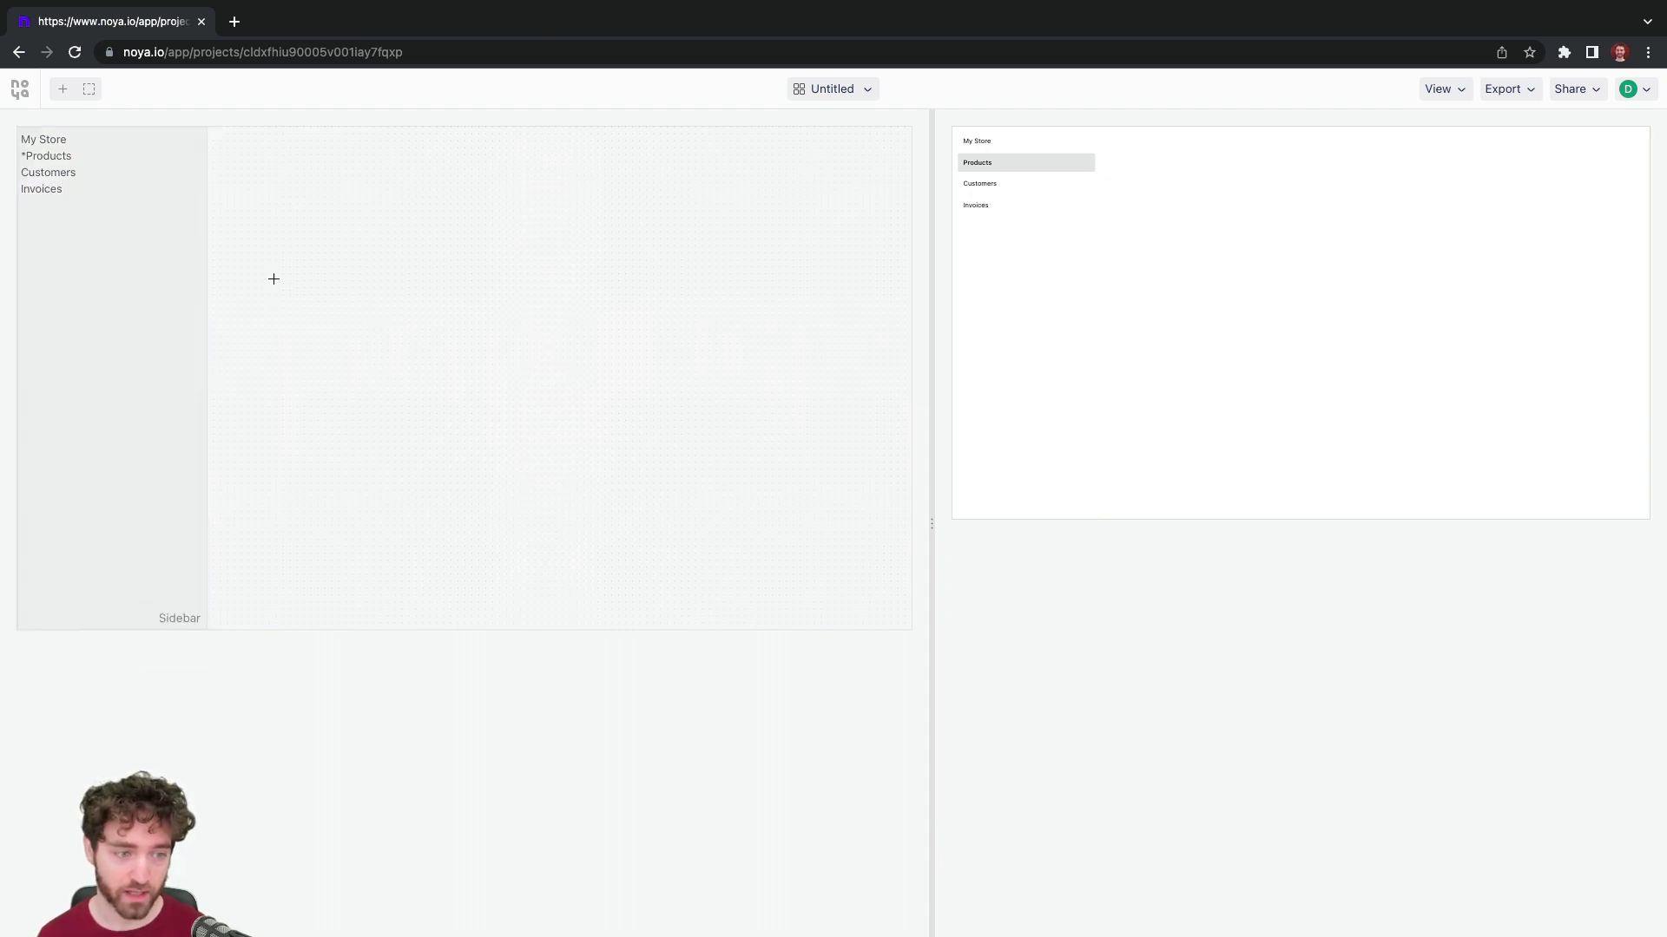
left_click_drag(275, 276, 849, 632)
type("/table")
key("Return")
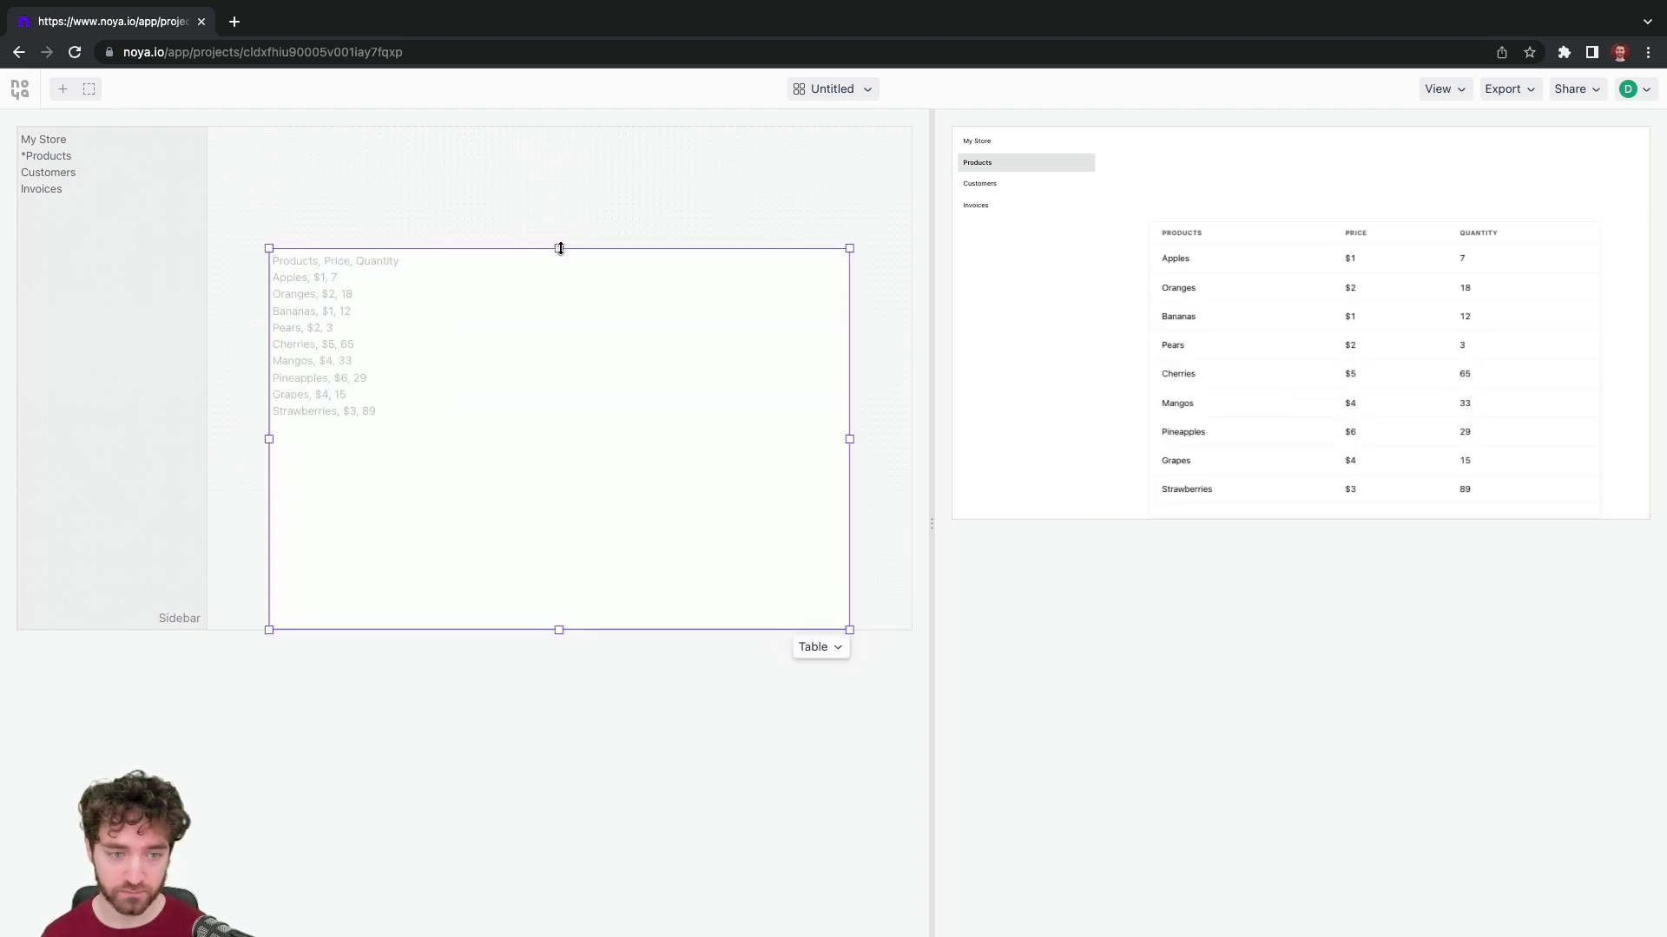
left_click_drag(559, 248, 557, 306)
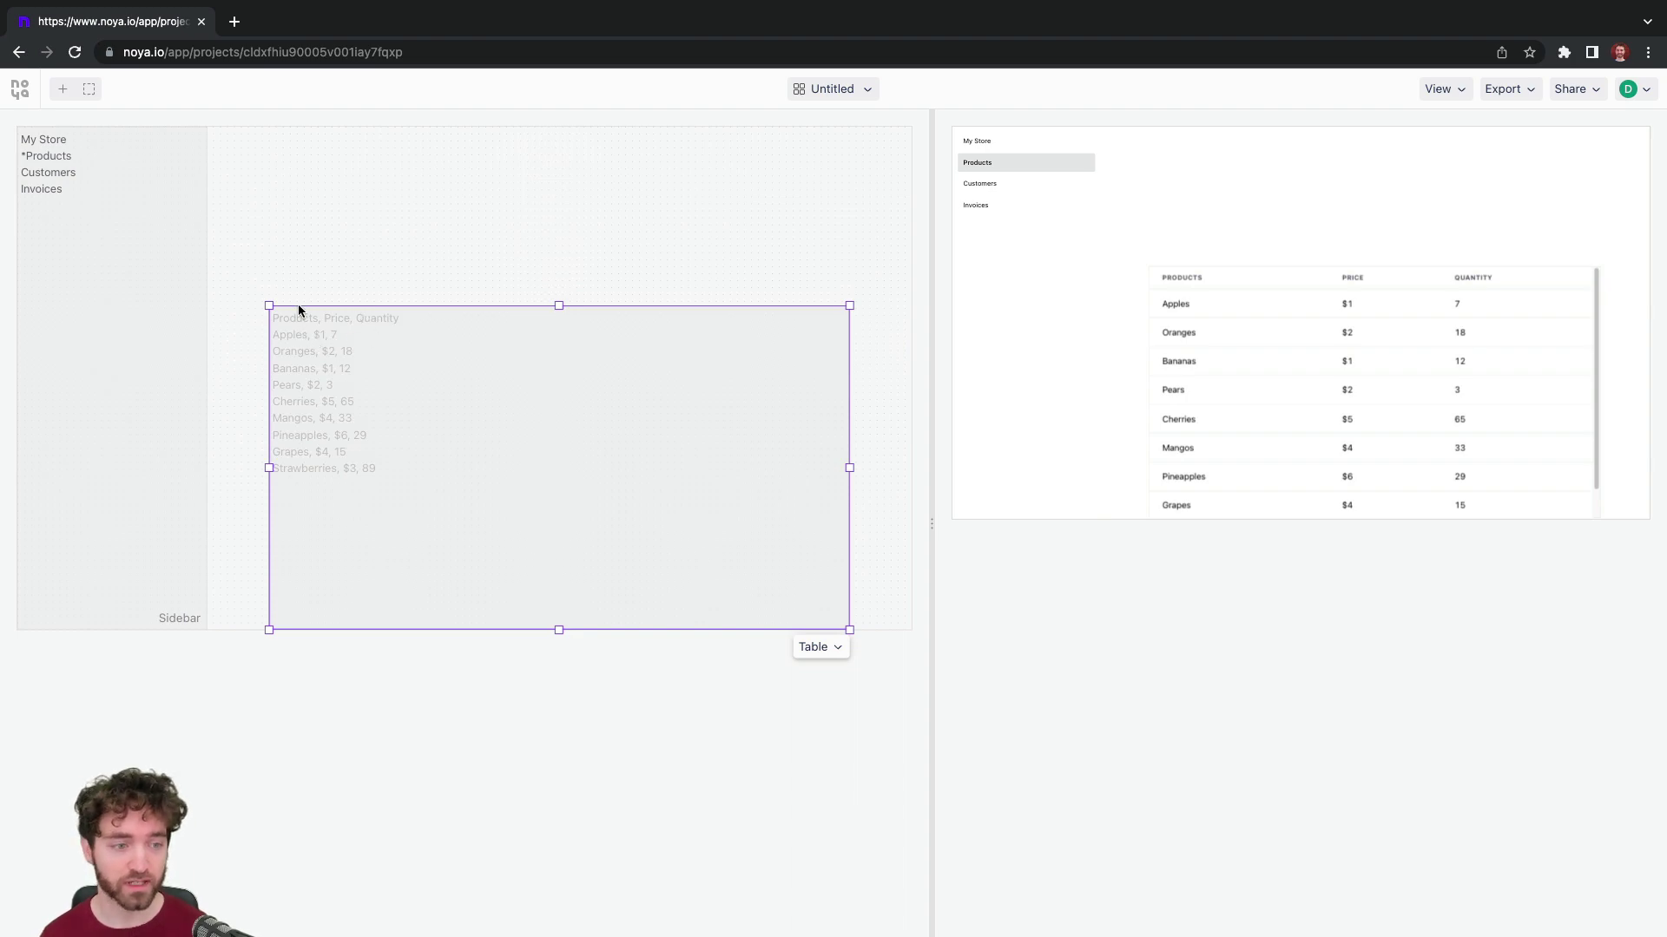
Add a Heading1 block reading 'Products' above the table.
left_click(268, 232)
left_click_drag(268, 229, 509, 271)
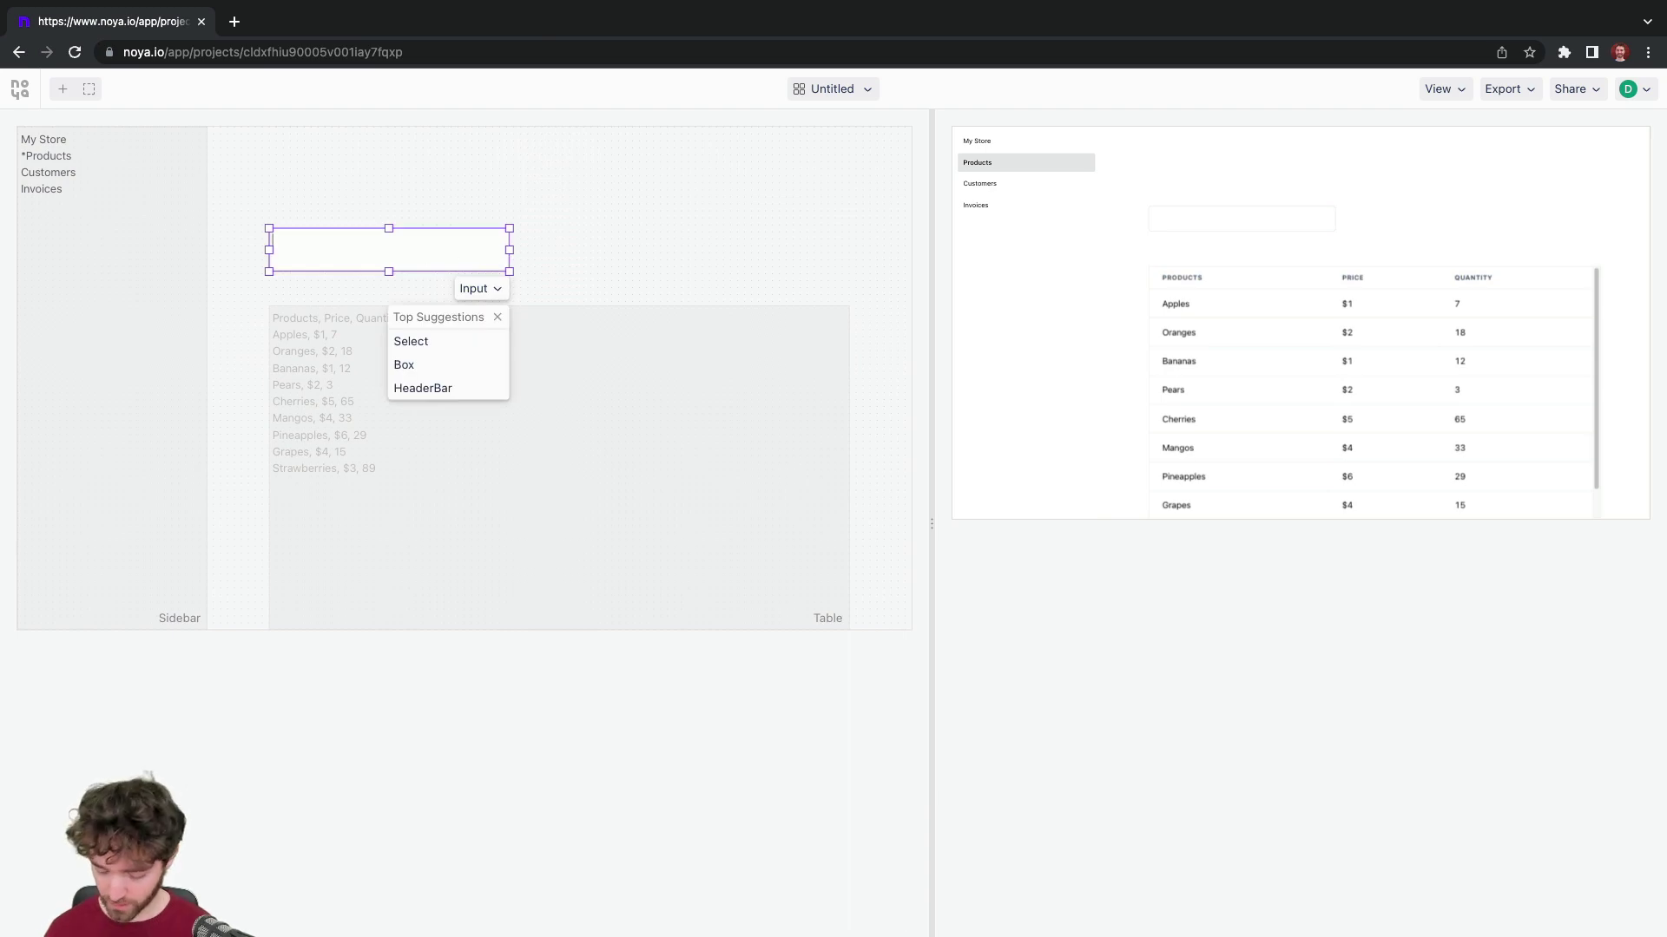
left_click(427, 257)
type("Head")
key("Return")
type("Products")
left_click(593, 255)
left_click(141, 226)
Add a '#dark' line to make the sidebar dark navy, then widen the dashboard preview.
left_click(140, 209)
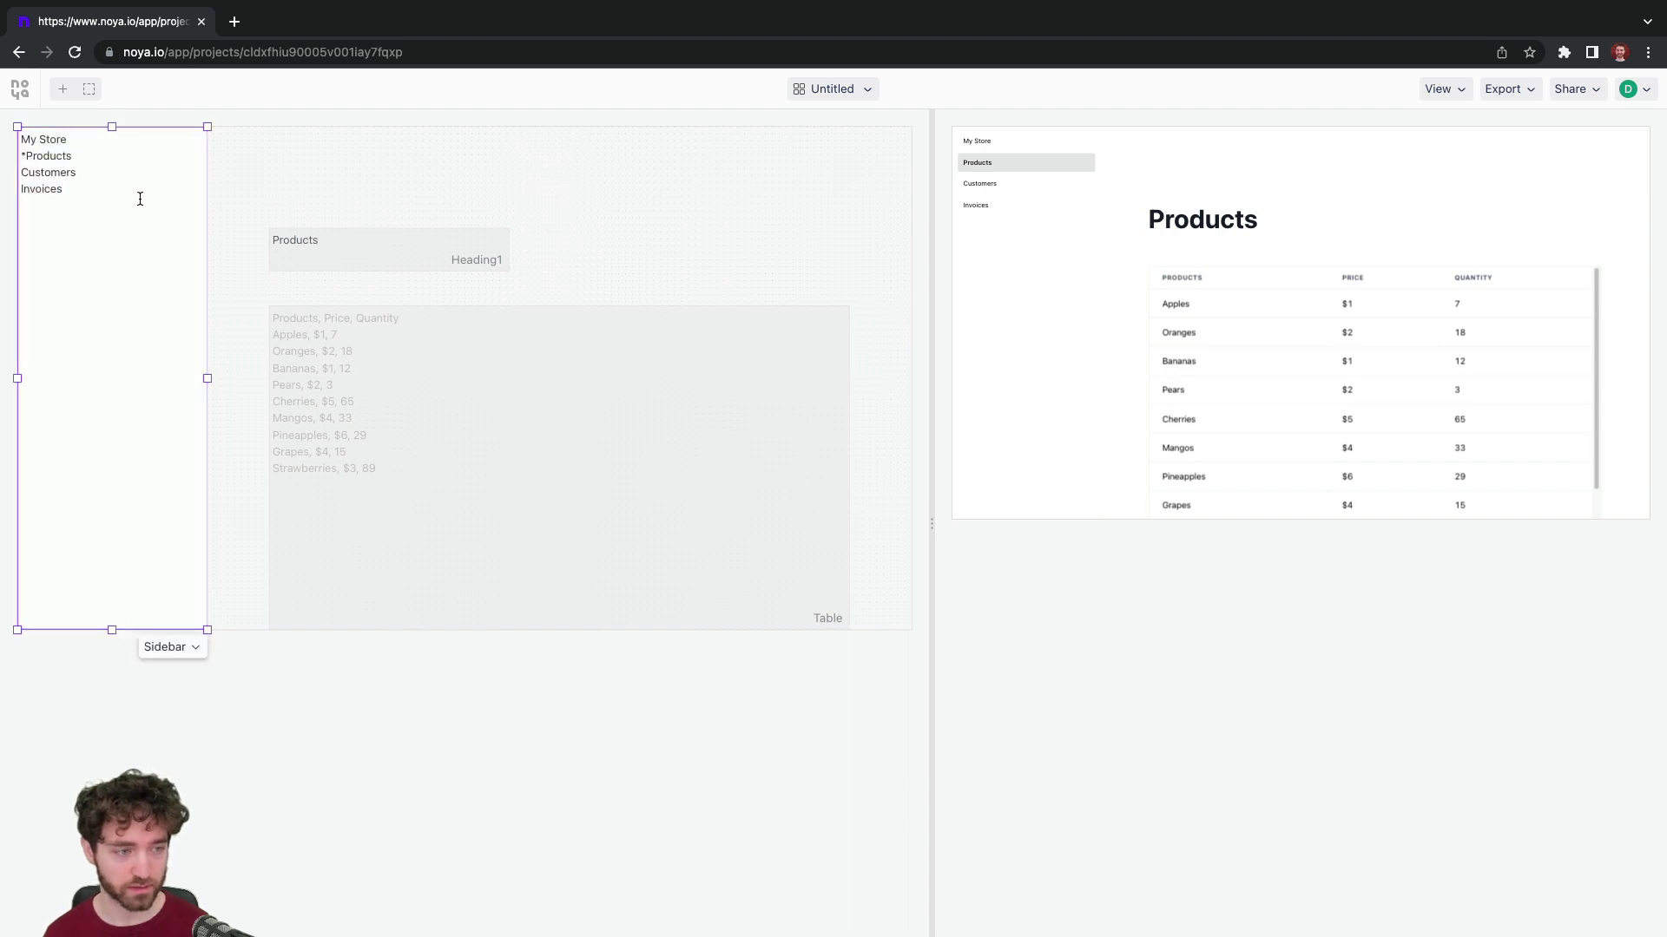
key("Return")
type("#")
key("Return")
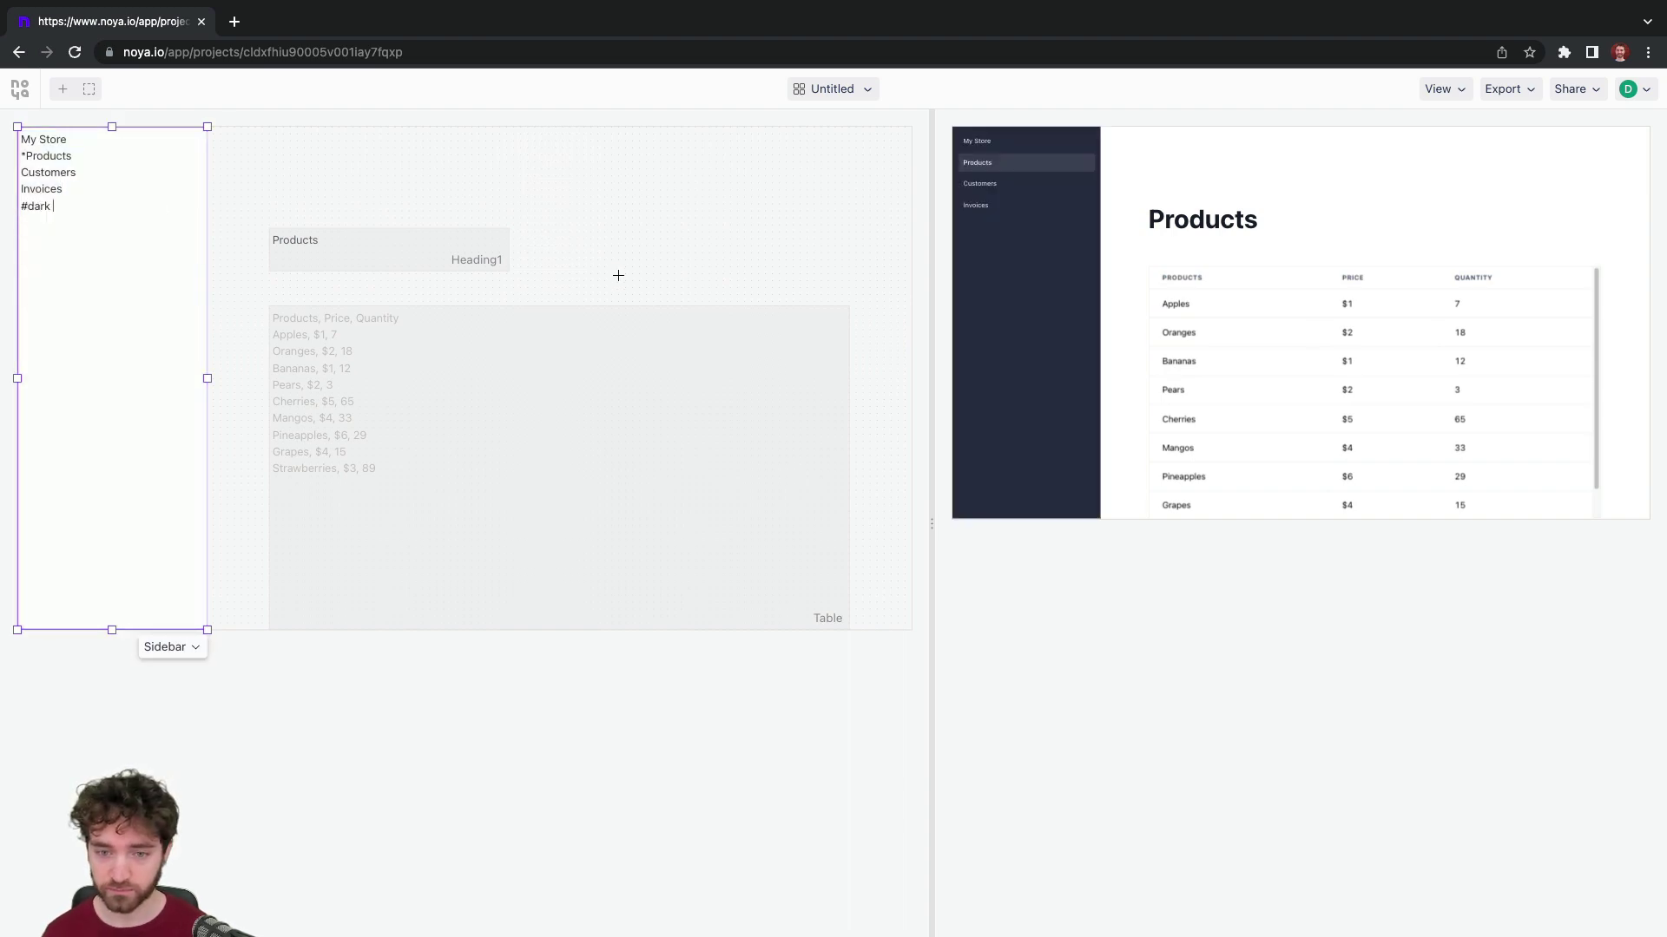
left_click_drag(929, 456, 492, 454)
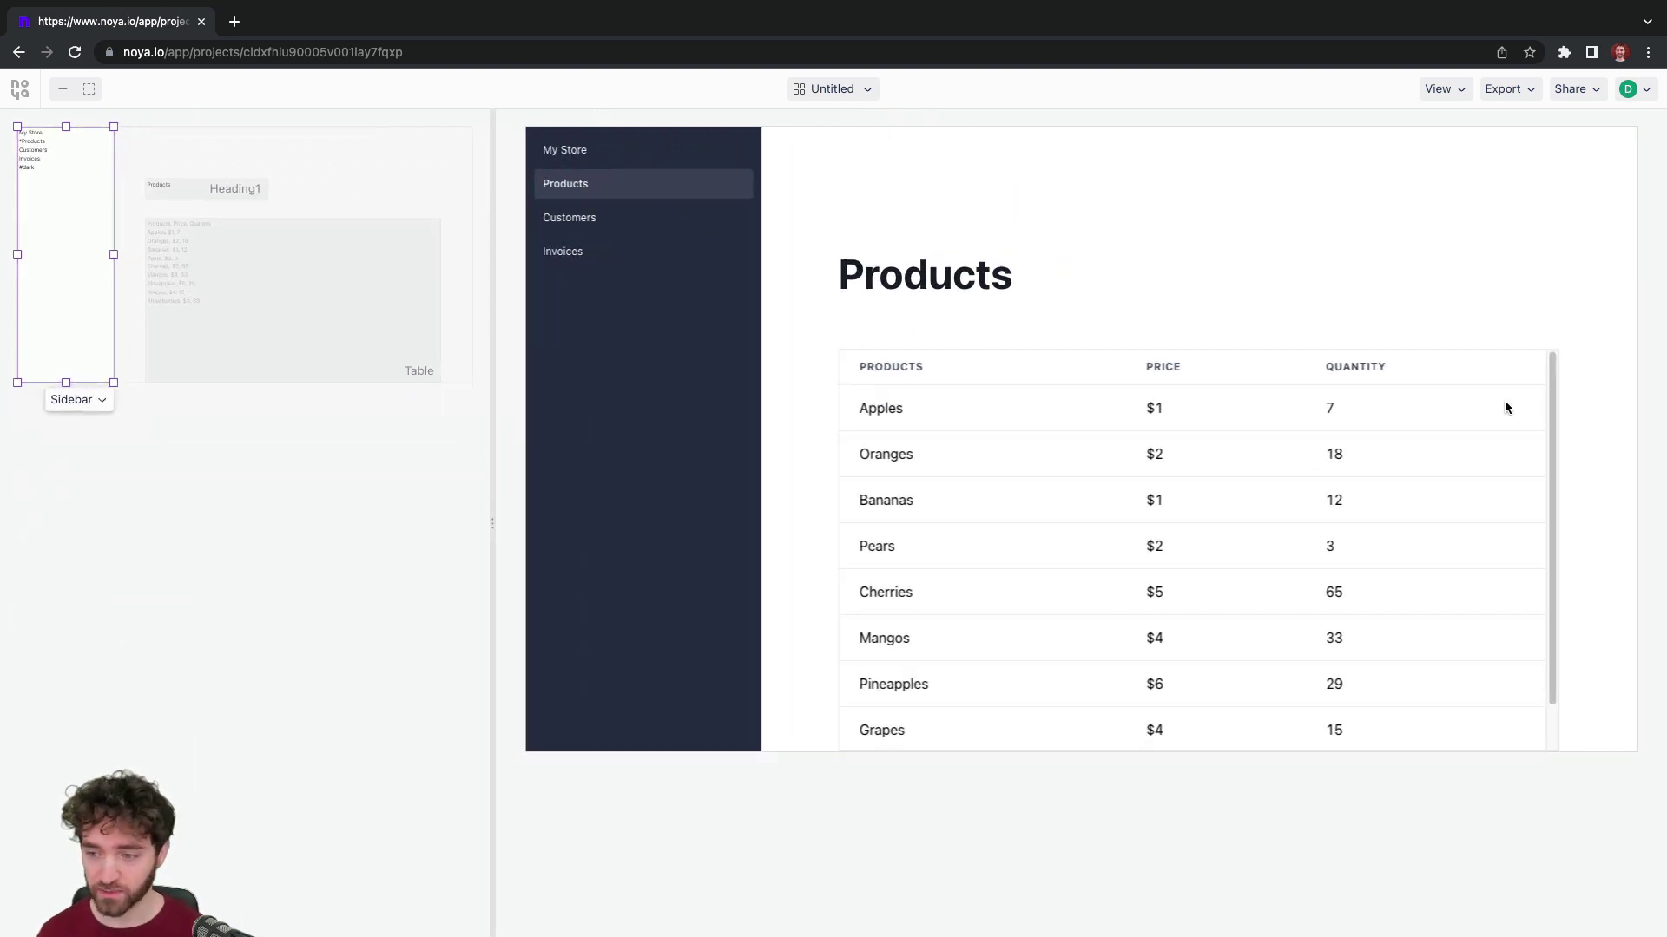
left_click_drag(1550, 418, 1550, 489)
scroll(1458, 476, "up", 2)
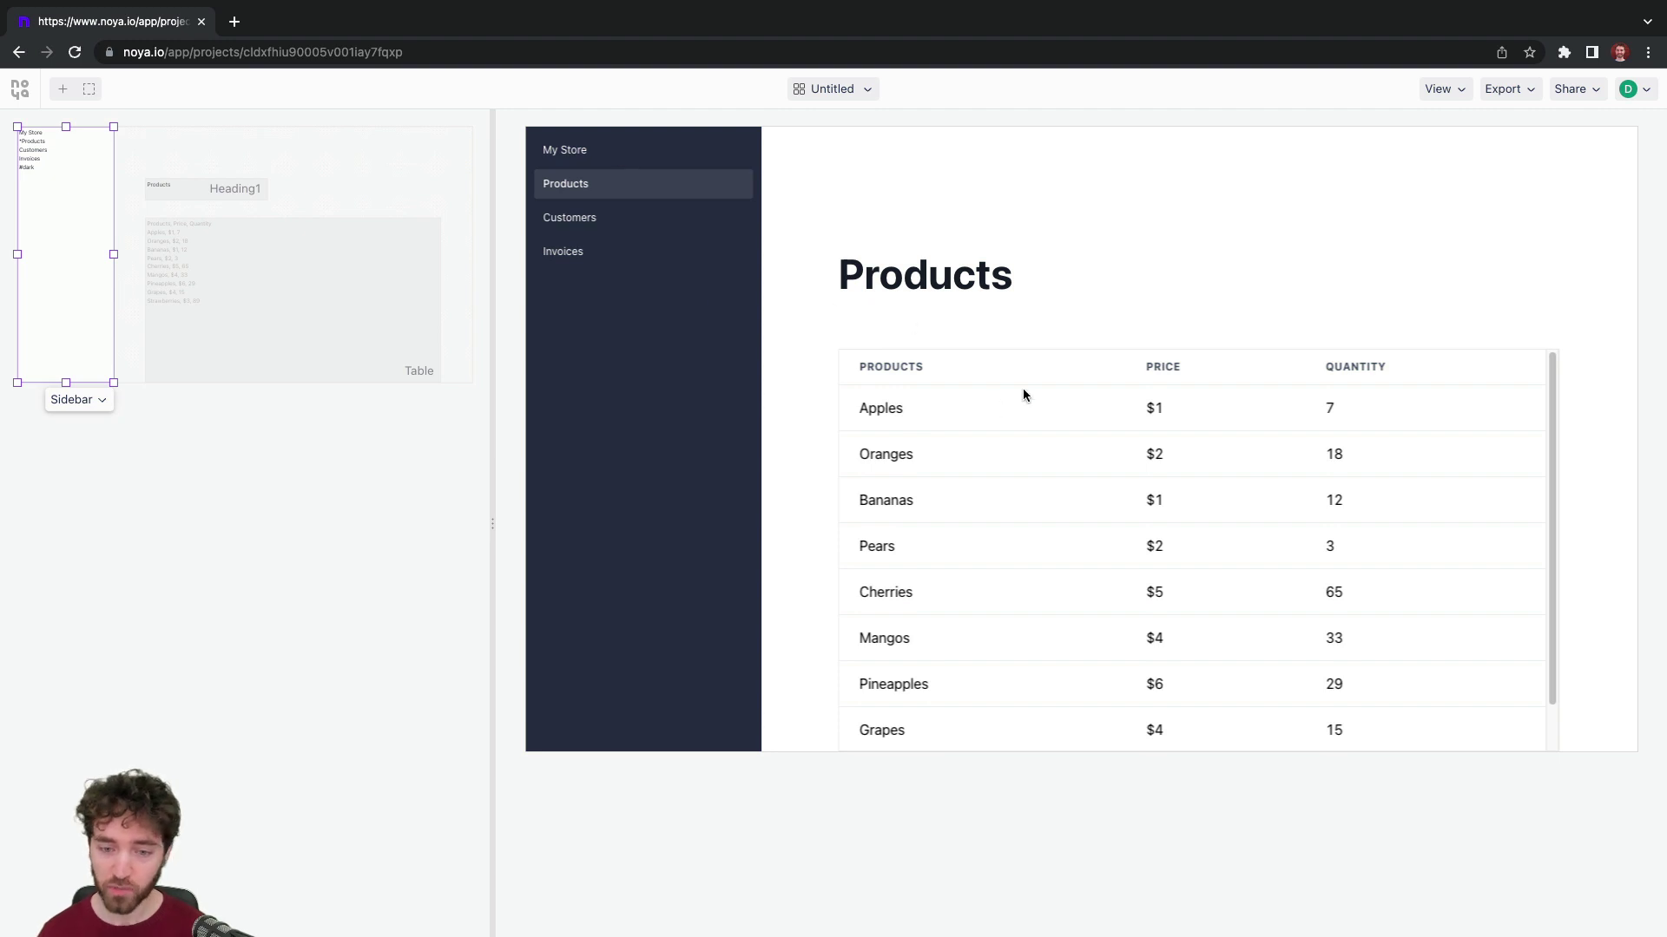
Turn on 'Share (read only)' for the dashboard and open the account menu.
left_click(1588, 93)
left_click(1642, 147)
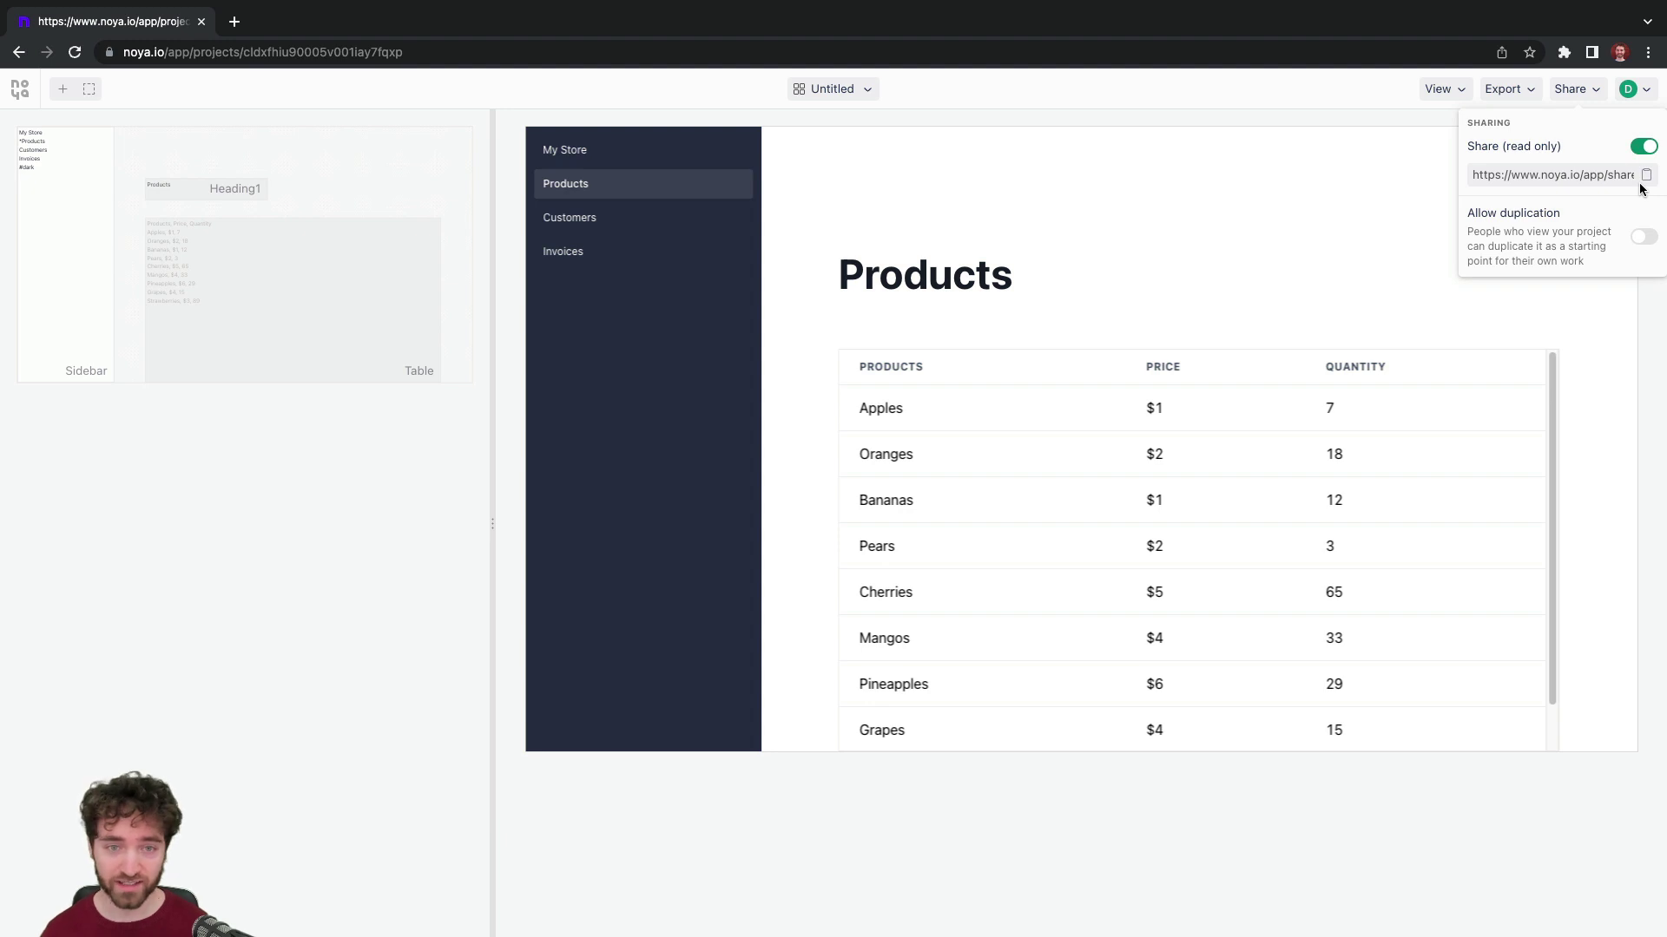
left_click(1628, 90)
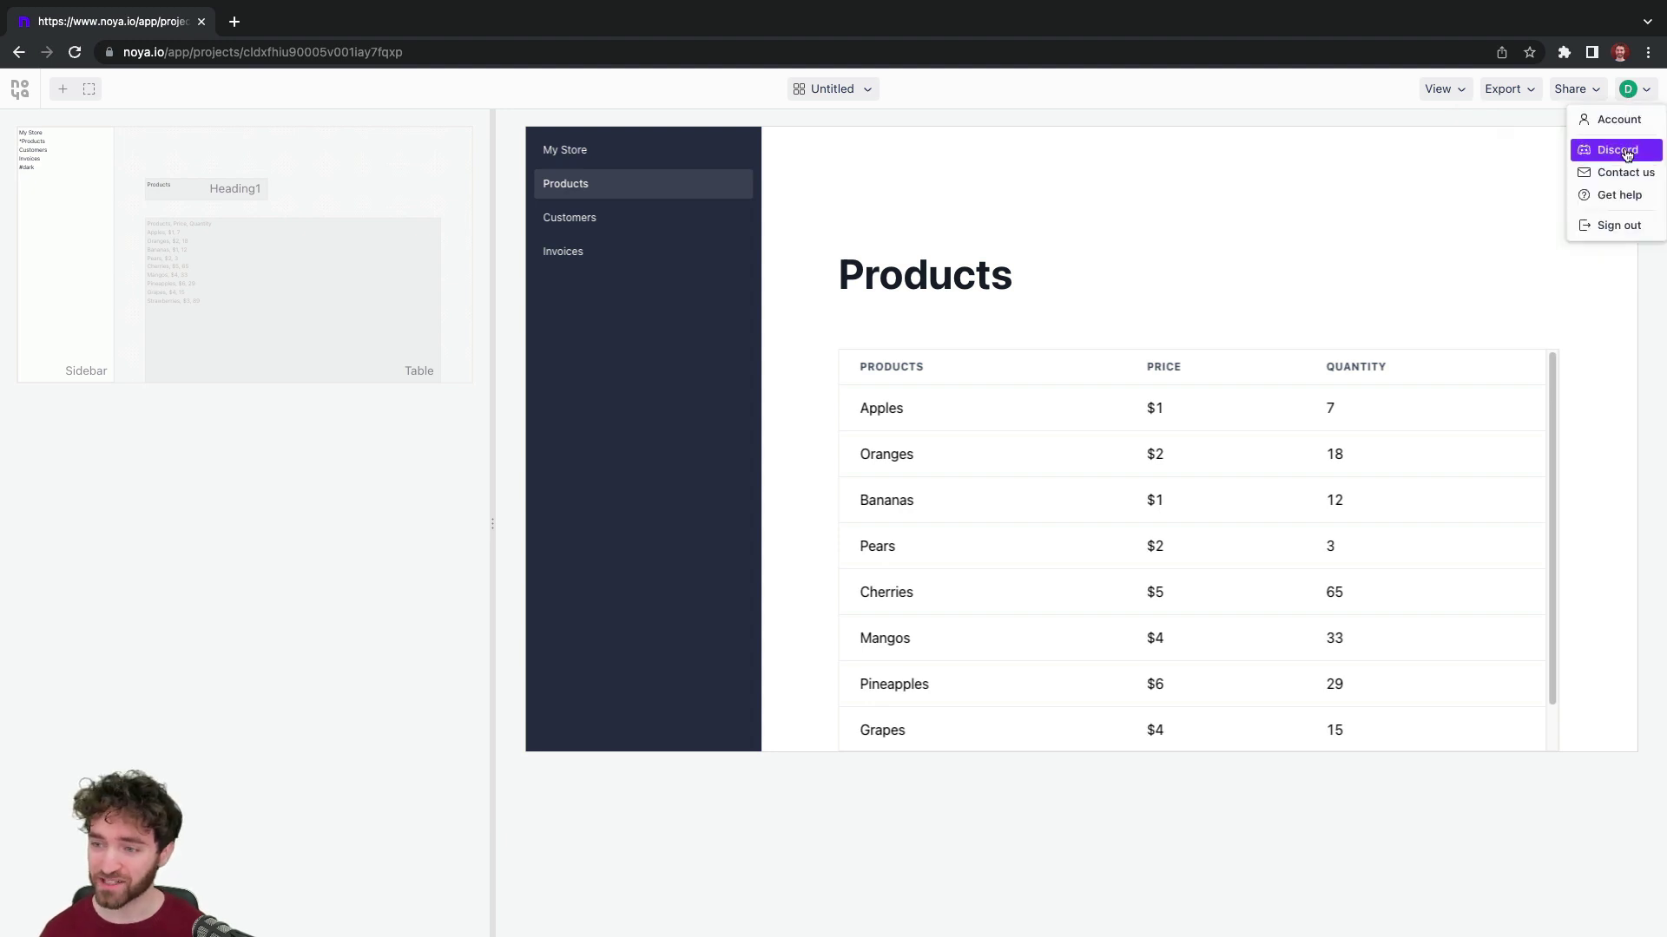